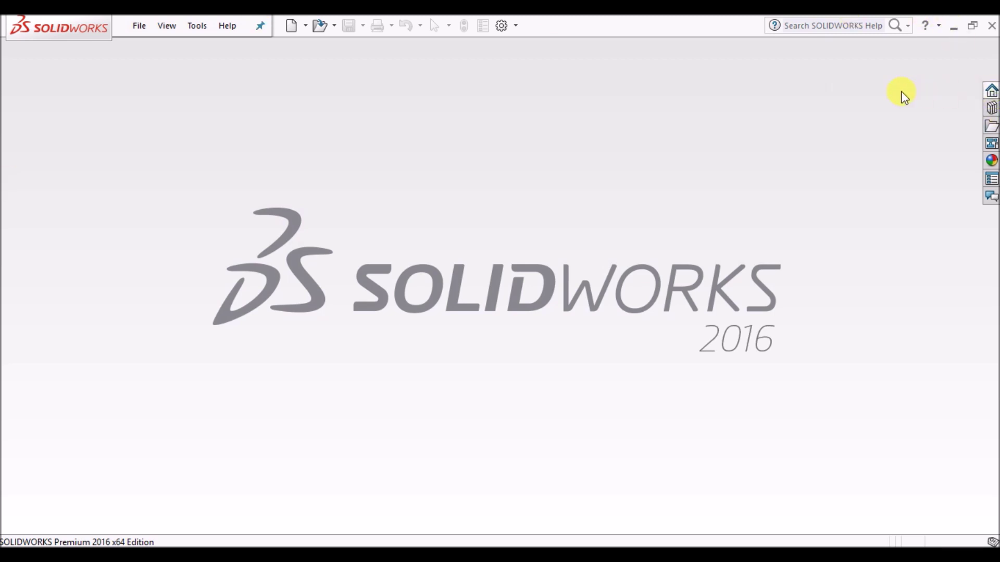
Create a new part document.
{"action": "left_click", "coordinate": [143, 26]}
{"action": "left_click", "coordinate": [162, 50]}
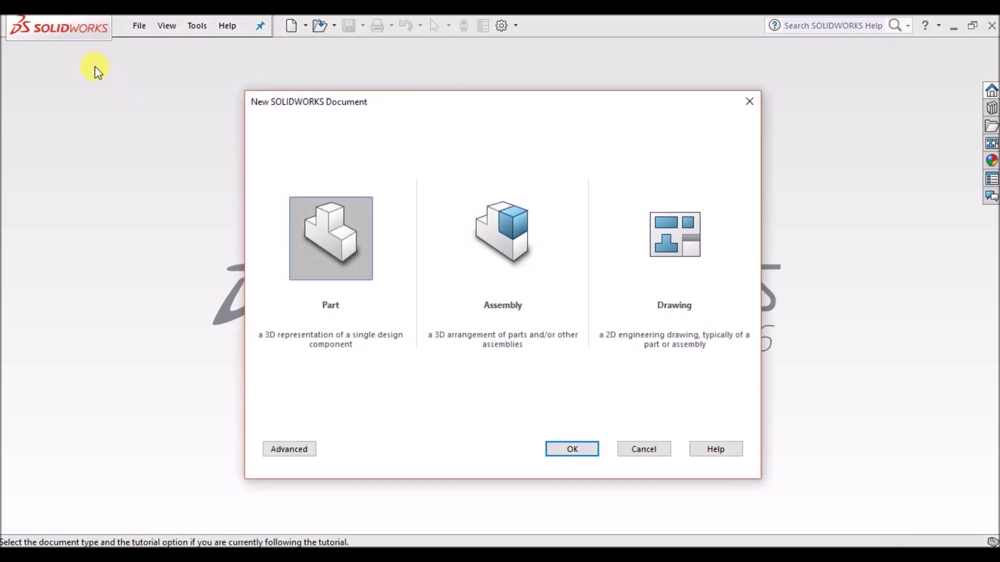
{"action": "left_click", "coordinate": [578, 447]}
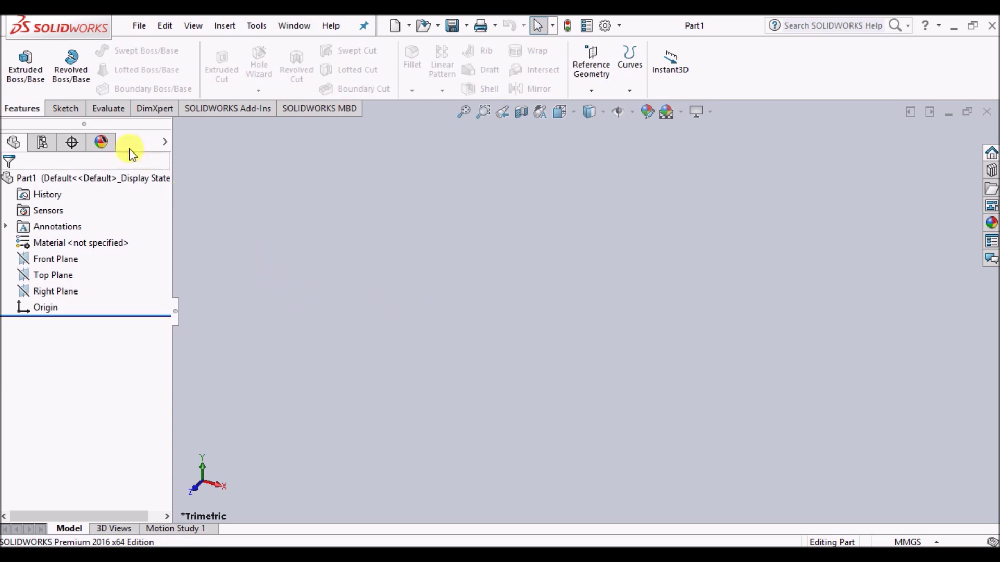
Start a sketch on the Front Plane and draw a corner rectangle from the origin, about 99 mm wide and 47 mm high.
{"action": "left_click", "coordinate": [72, 109]}
{"action": "left_click", "coordinate": [19, 59]}
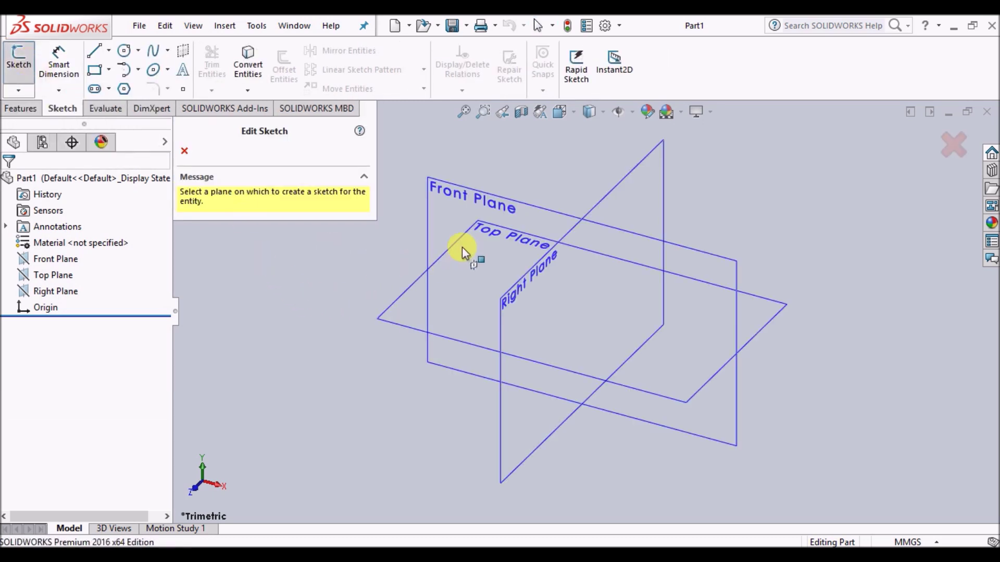
{"action": "left_click", "coordinate": [487, 197]}
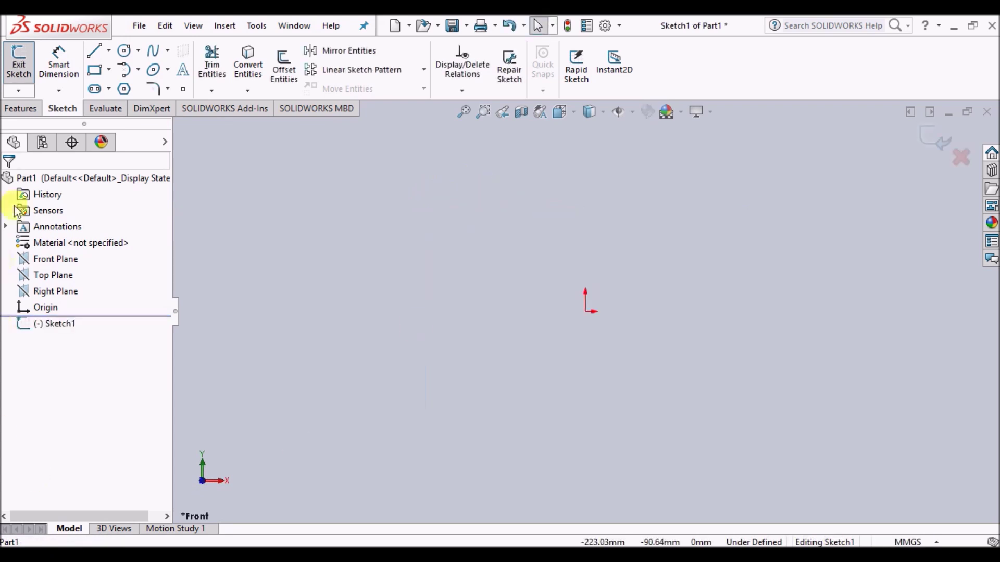
{"action": "left_click", "coordinate": [96, 71]}
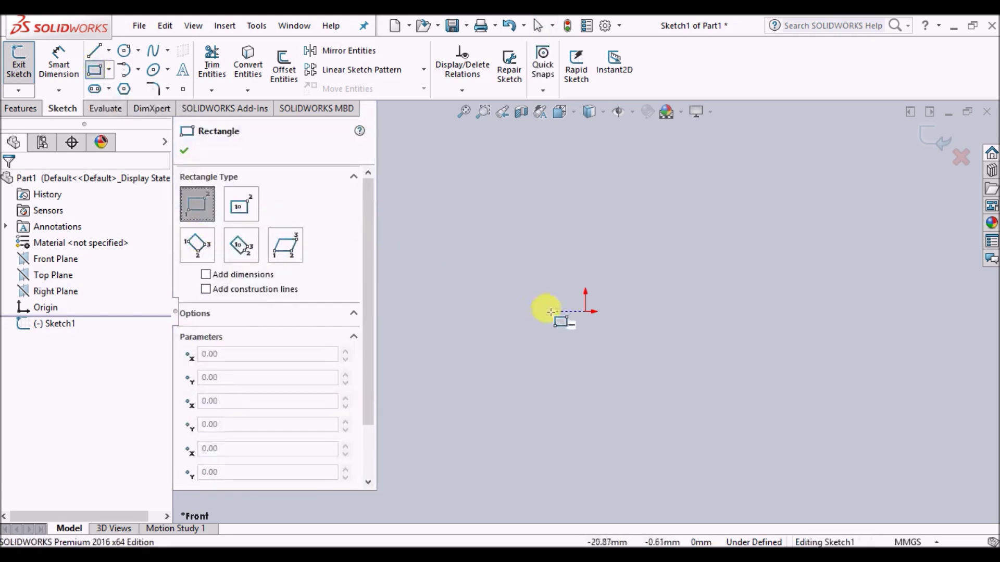
{"action": "left_click", "coordinate": [585, 311]}
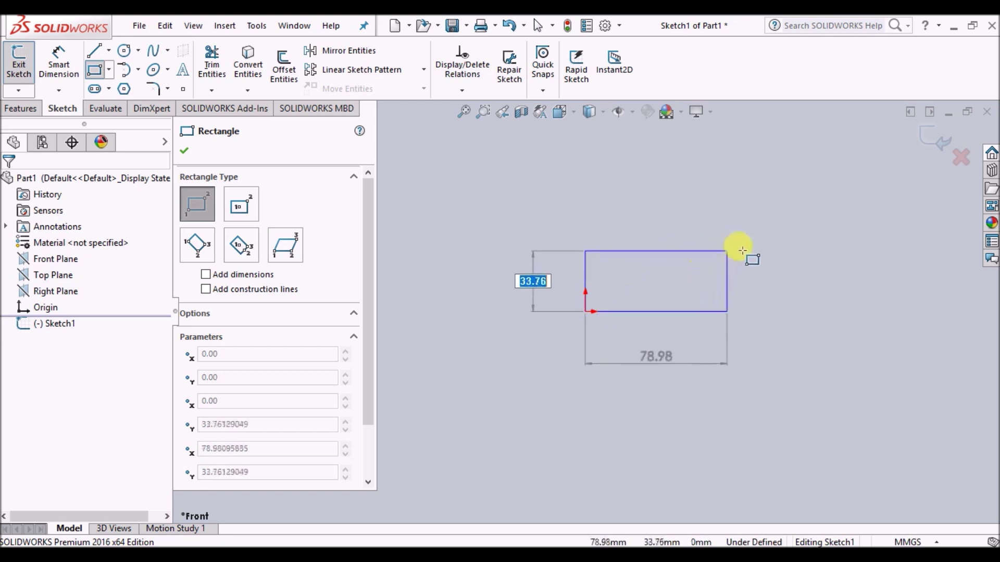
{"action": "left_click", "coordinate": [763, 227]}
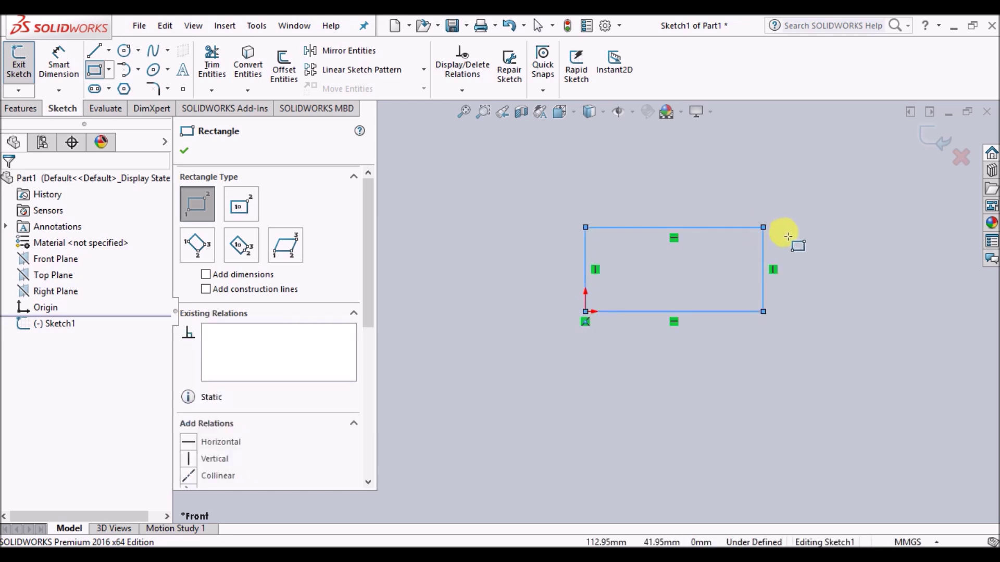
{"action": "left_click", "coordinate": [183, 151]}
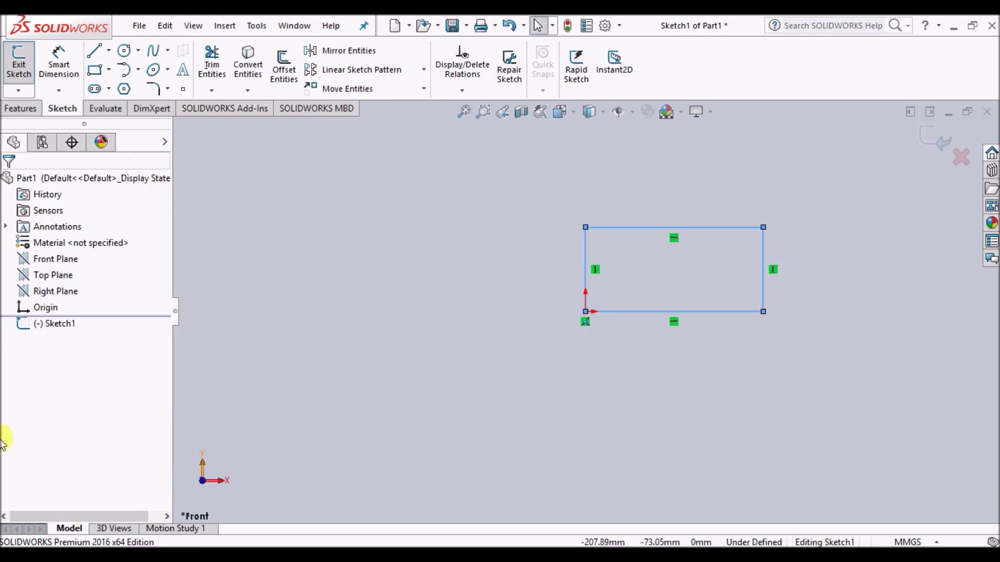
Set the length of the rectangle's vertical edge at the origin to 30 mm.
{"action": "double_click", "coordinate": [586, 250]}
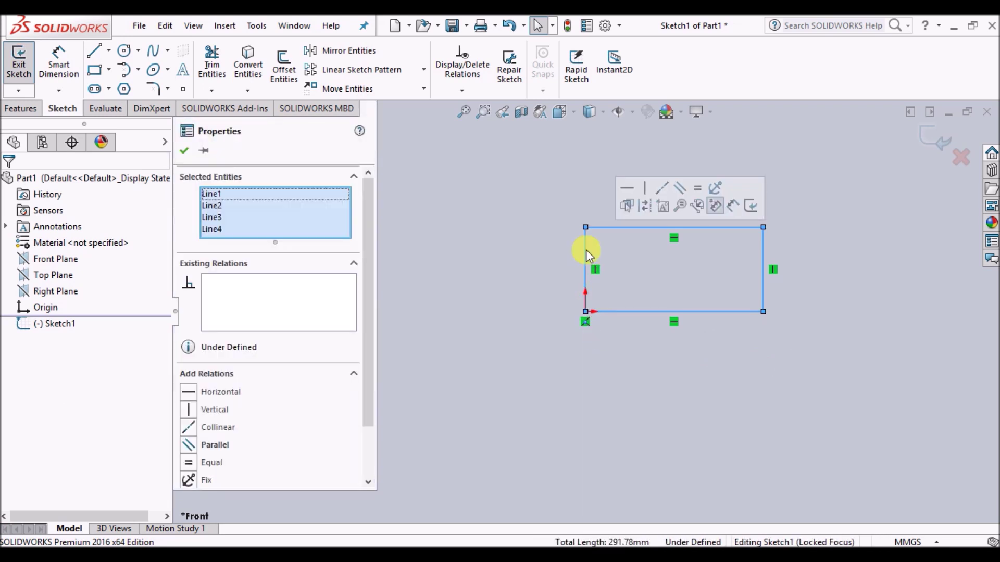
{"action": "left_click", "coordinate": [183, 152]}
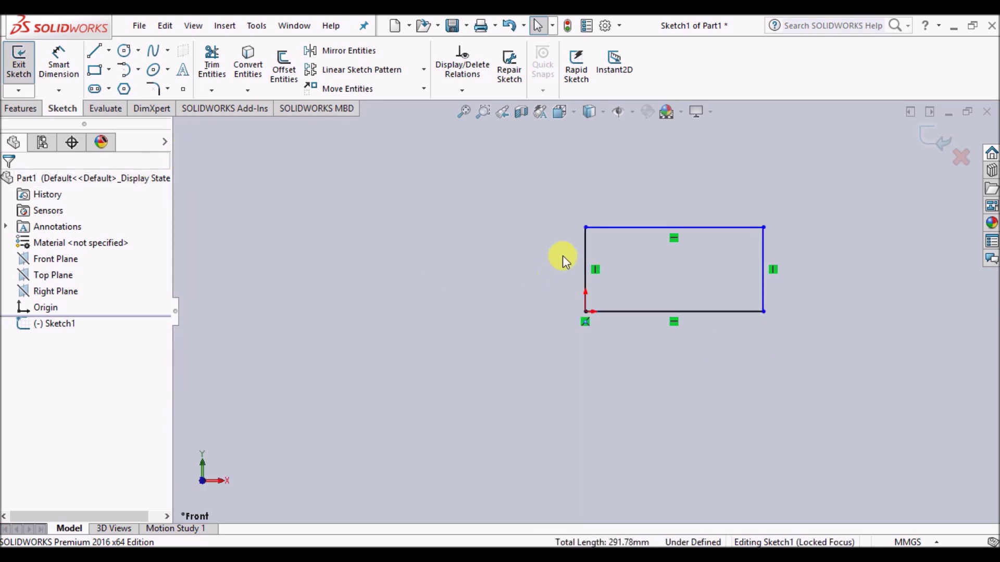
{"action": "left_click", "coordinate": [585, 250]}
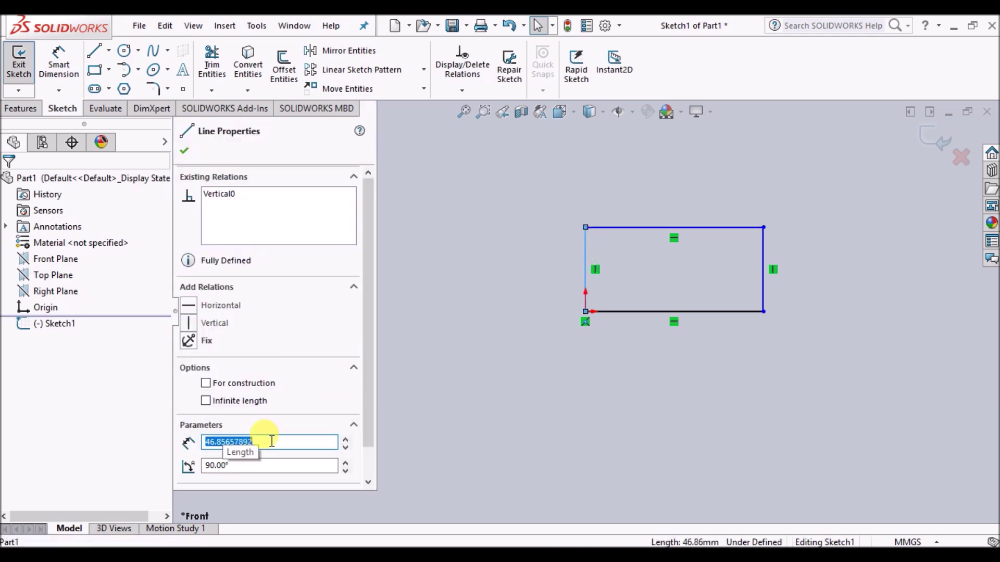
{"action": "type", "text": "5"}
{"action": "left_click", "coordinate": [271, 441]}
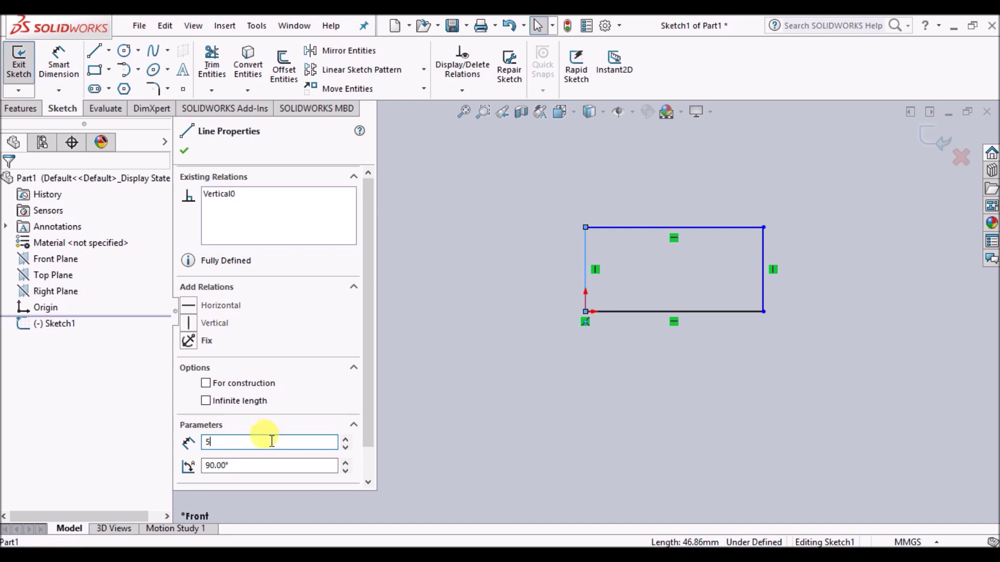
{"action": "type", "text": "30"}
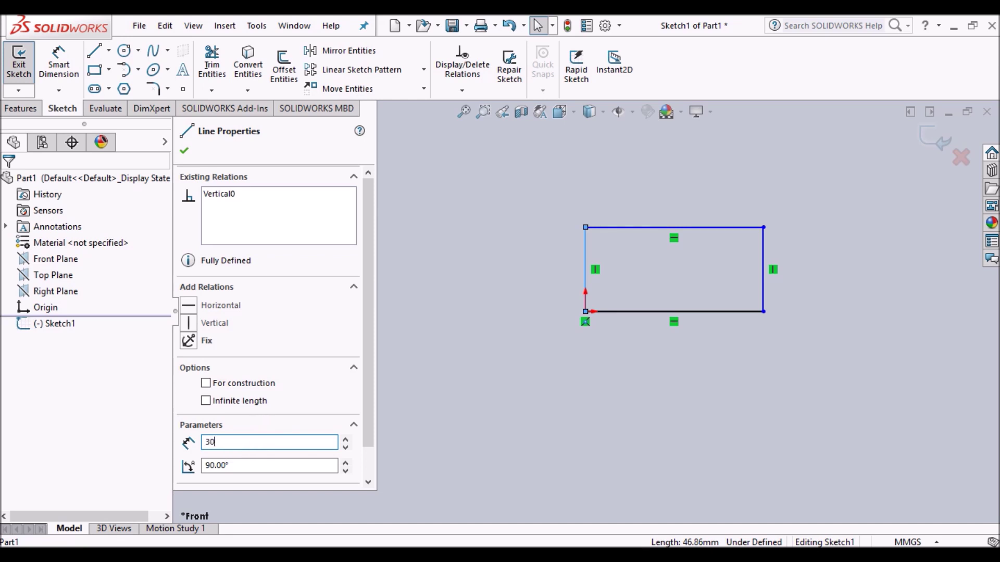
{"action": "key", "text": "Return"}
{"action": "left_click", "coordinate": [185, 152]}
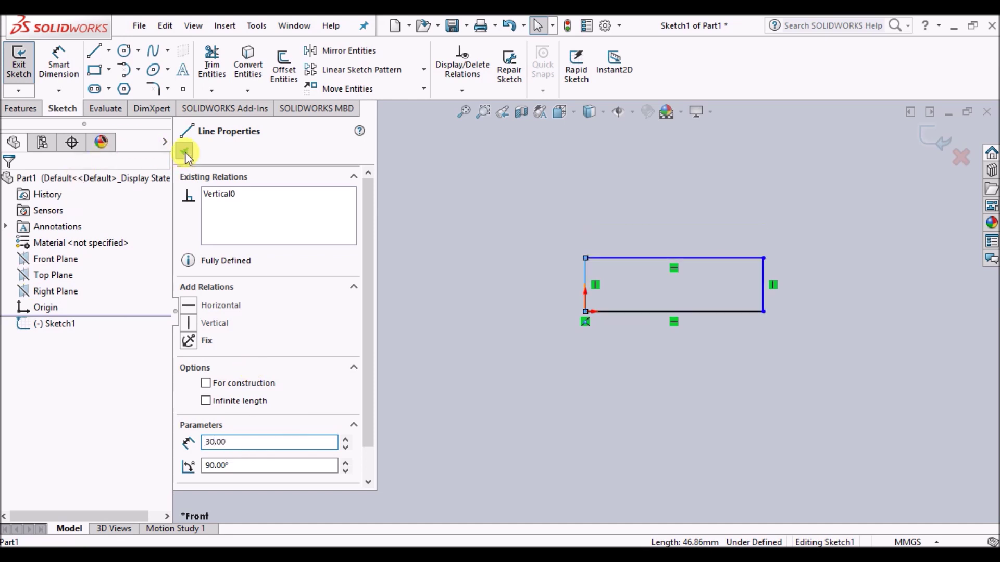
Set the length of the rectangle's upper horizontal edge to 70 mm.
{"action": "left_click", "coordinate": [713, 256]}
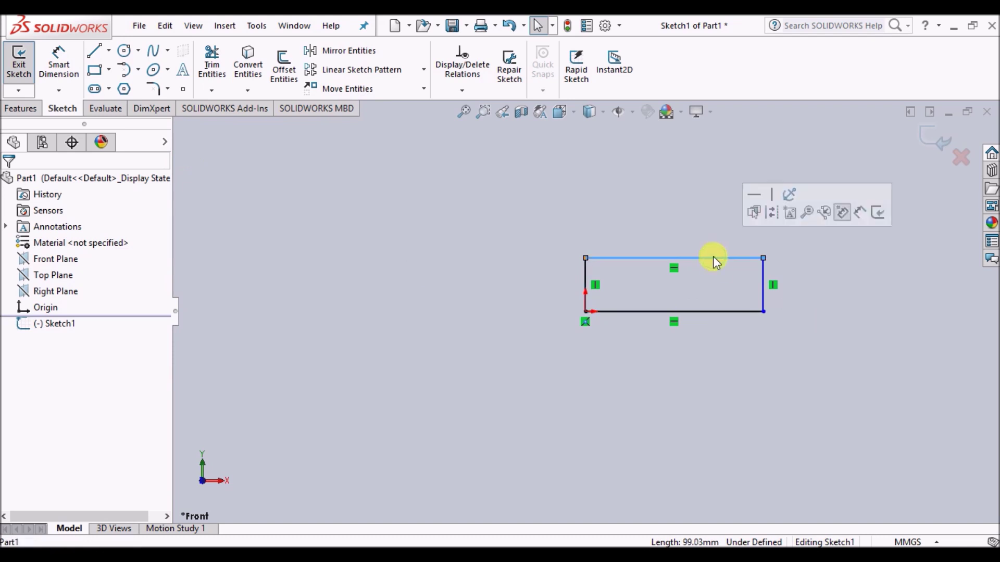
{"action": "double_click", "coordinate": [246, 442]}
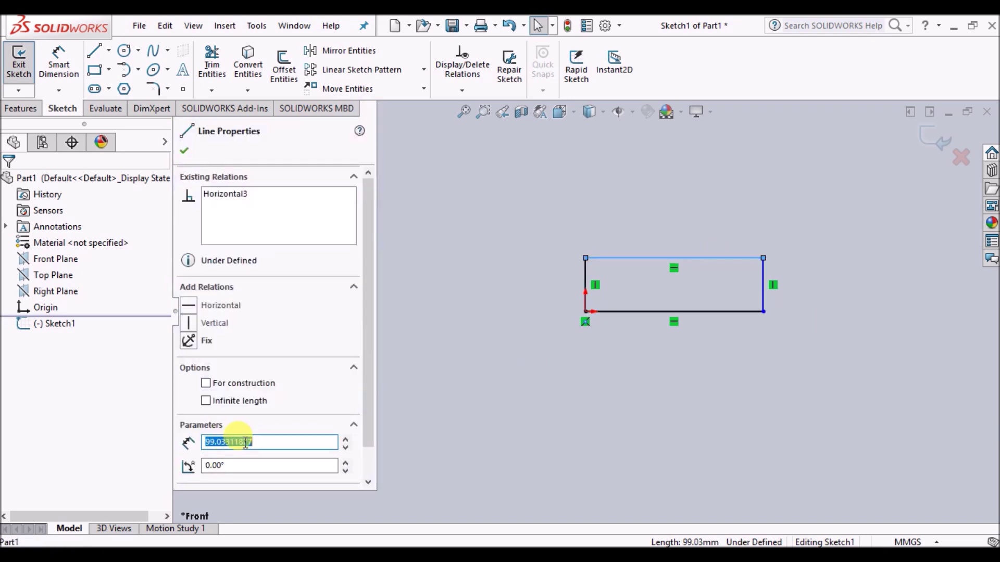
{"action": "type", "text": "70"}
{"action": "key", "text": "Return"}
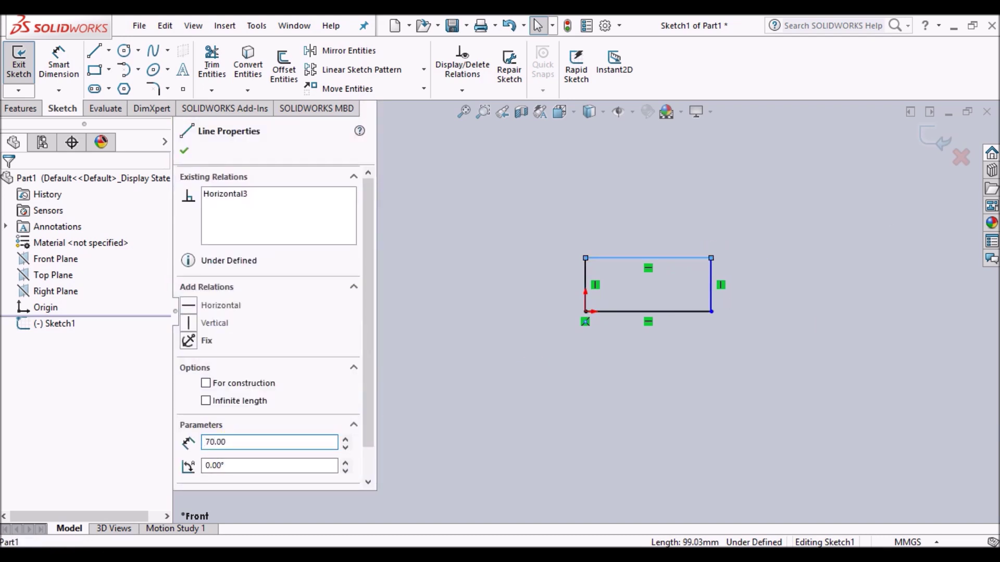
{"action": "left_click", "coordinate": [184, 151]}
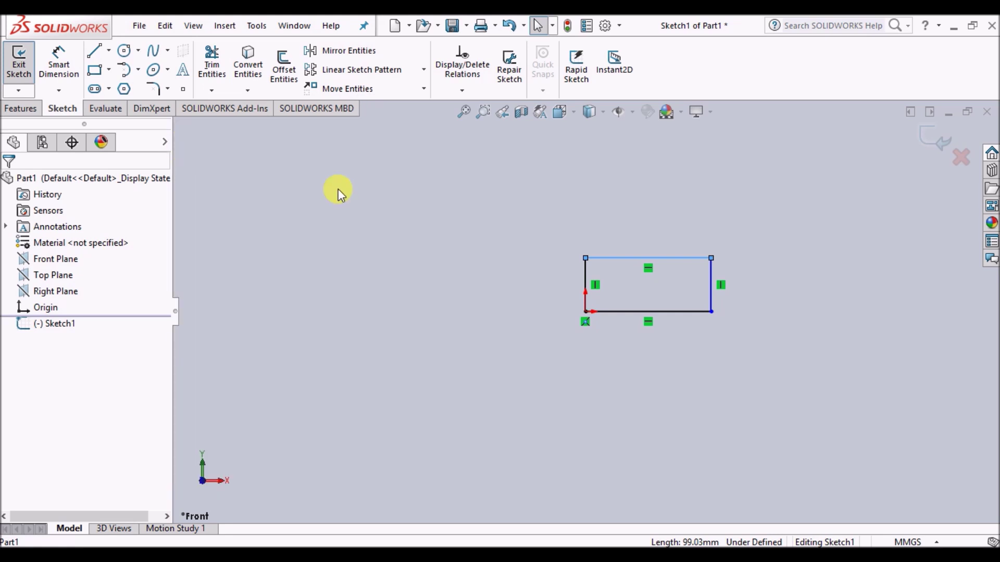
Extrude the rectangle as a blind boss with a depth of 2.5 mm.
{"action": "left_click", "coordinate": [12, 112]}
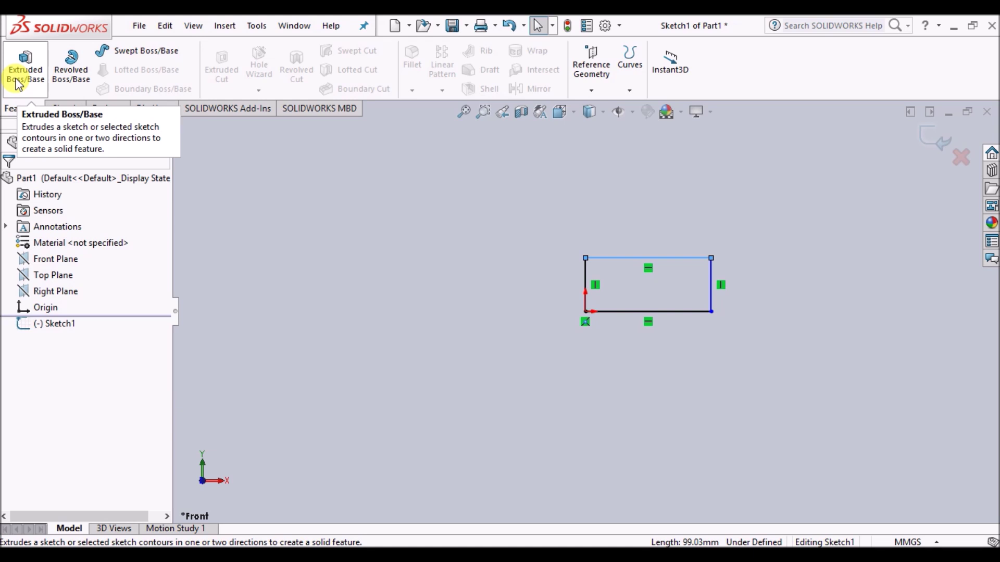
{"action": "left_click", "coordinate": [15, 80]}
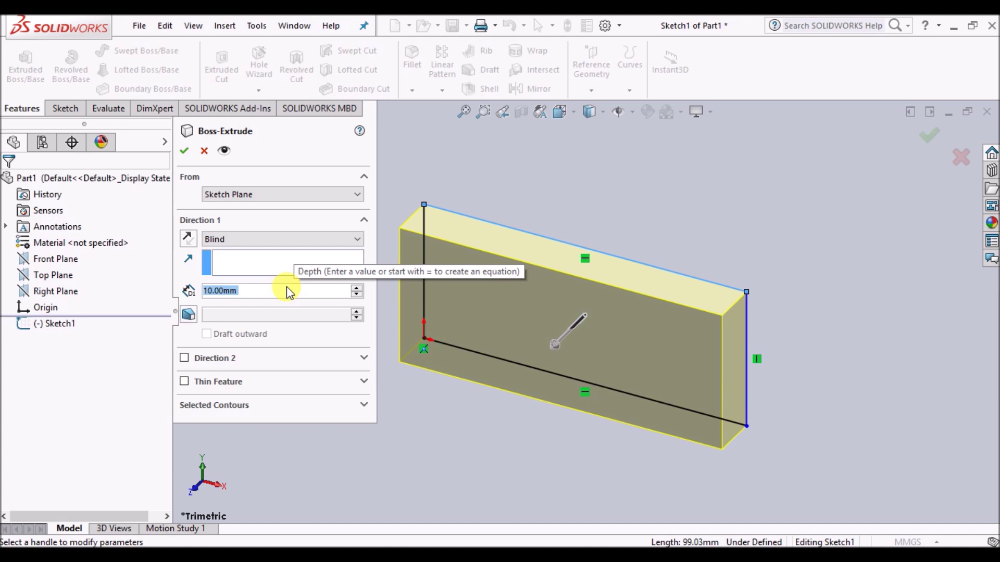
{"action": "type", "text": "2.5"}
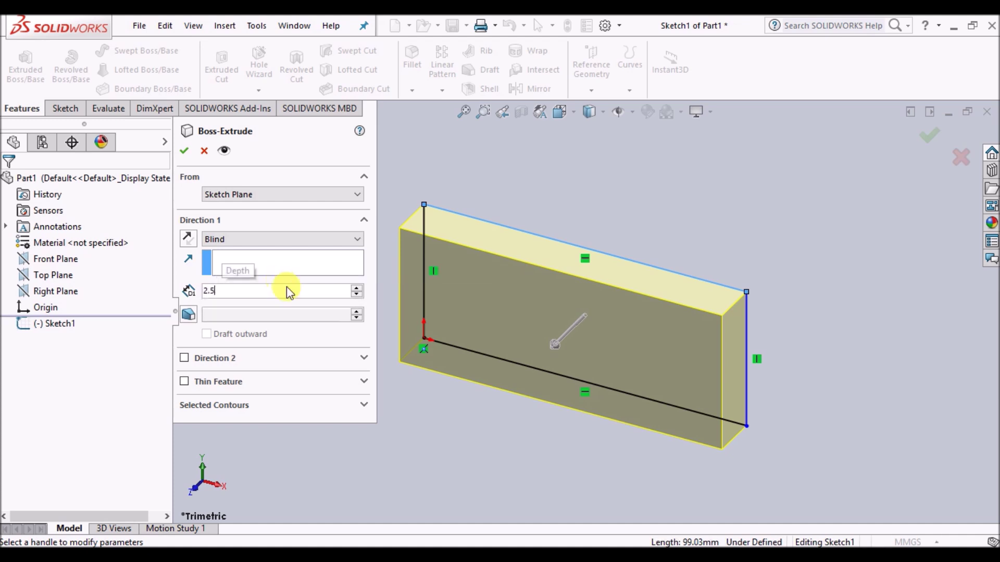
{"action": "key", "text": "Return"}
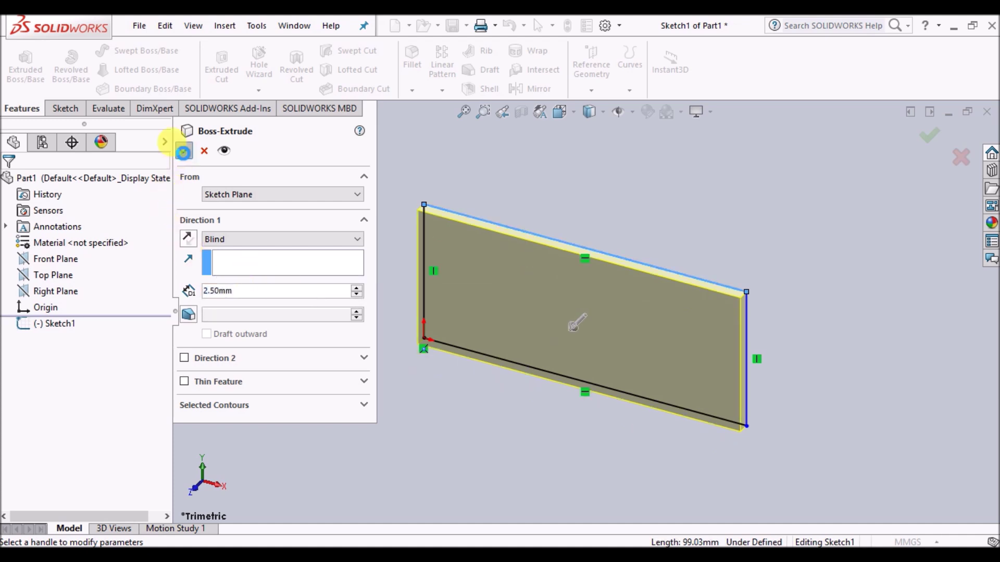
{"action": "left_click", "coordinate": [183, 152]}
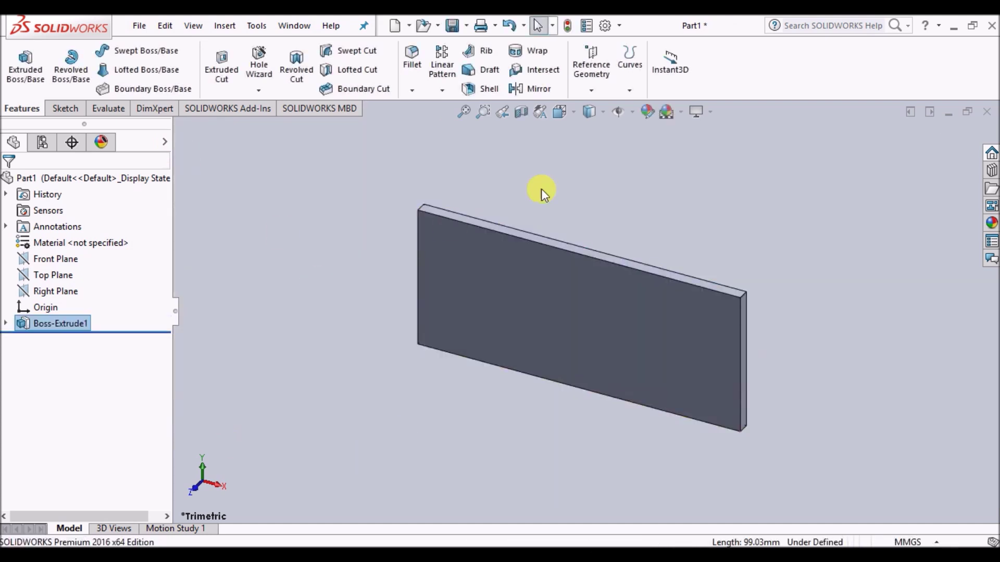
Start an Extruded Cut and open its sketch on the plate's large front face.
{"action": "left_click", "coordinate": [571, 112]}
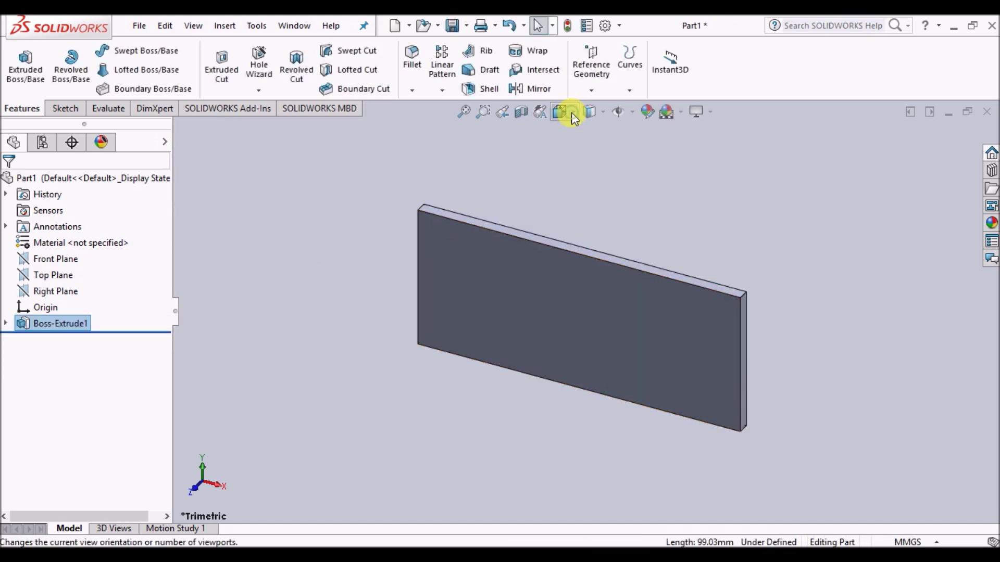
{"action": "left_click", "coordinate": [643, 195]}
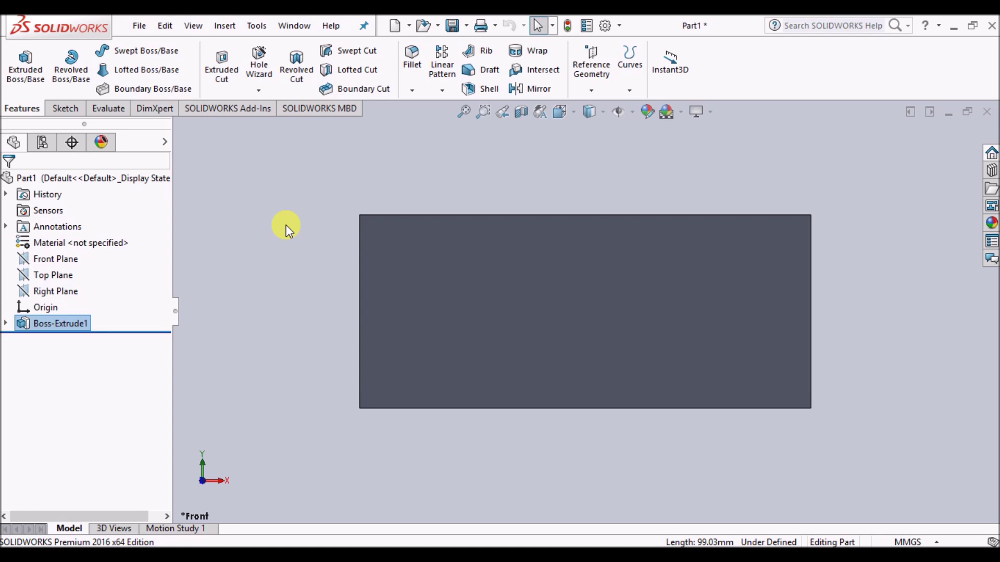
{"action": "left_click", "coordinate": [71, 111]}
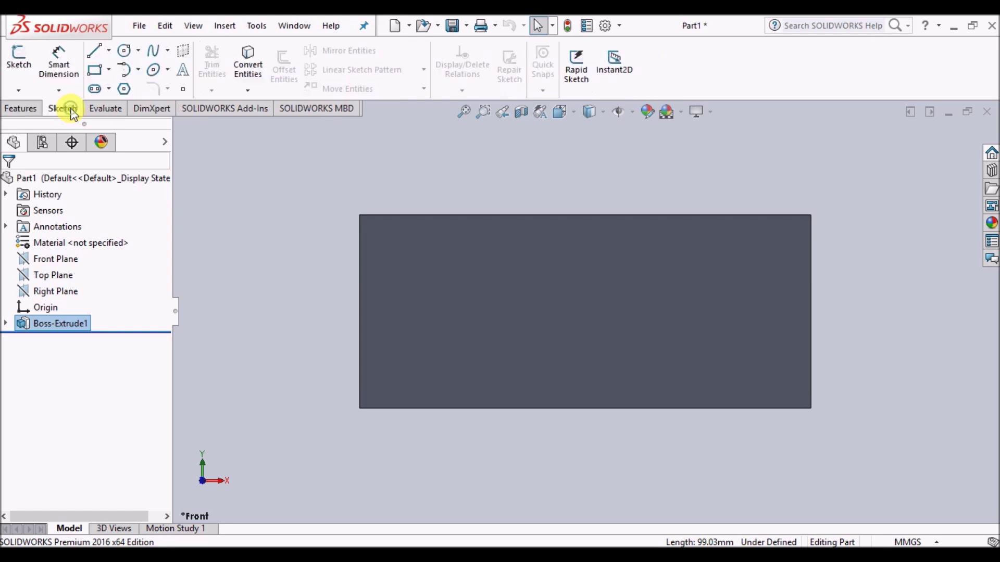
{"action": "left_click", "coordinate": [36, 107]}
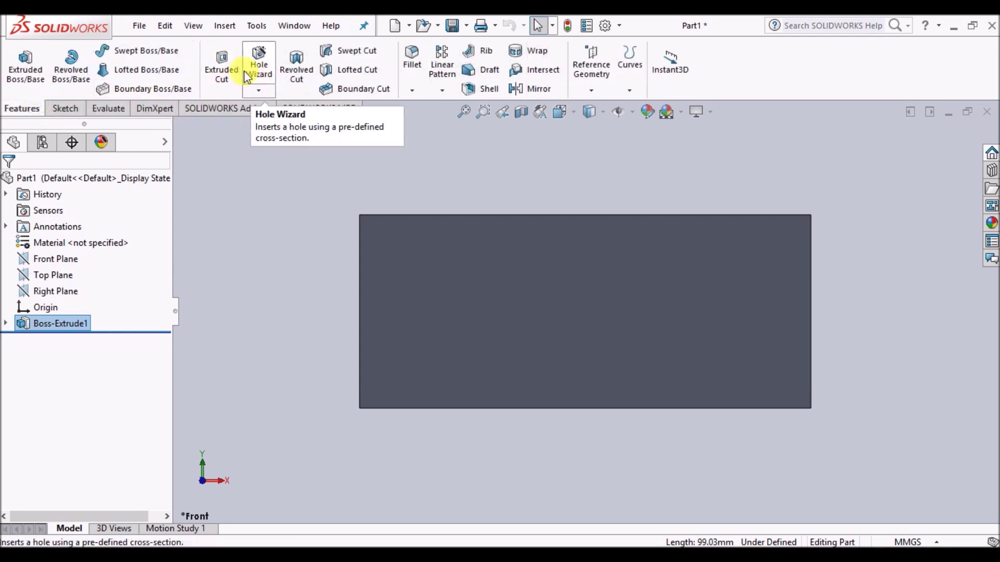
{"action": "left_click", "coordinate": [224, 69]}
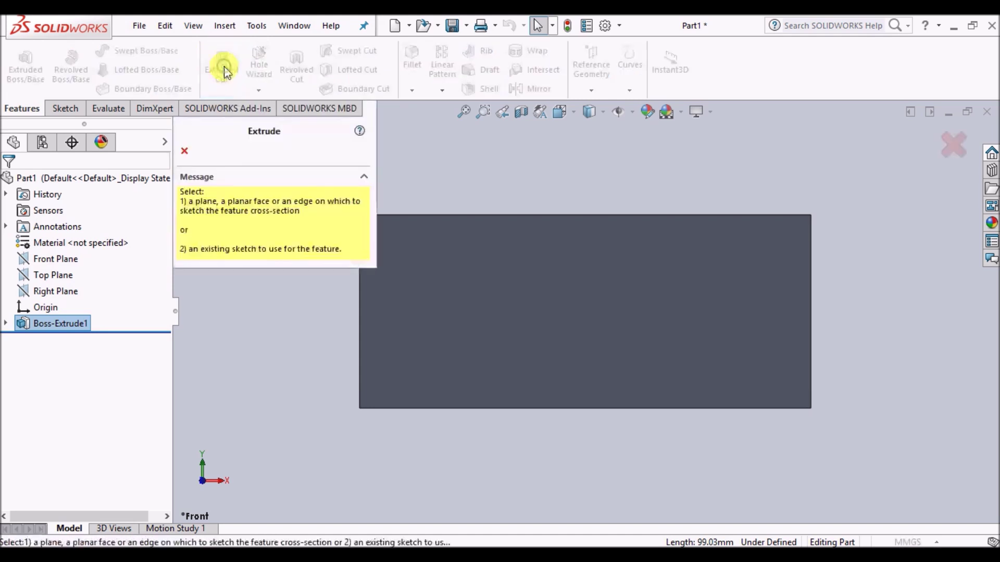
{"action": "left_click", "coordinate": [569, 325]}
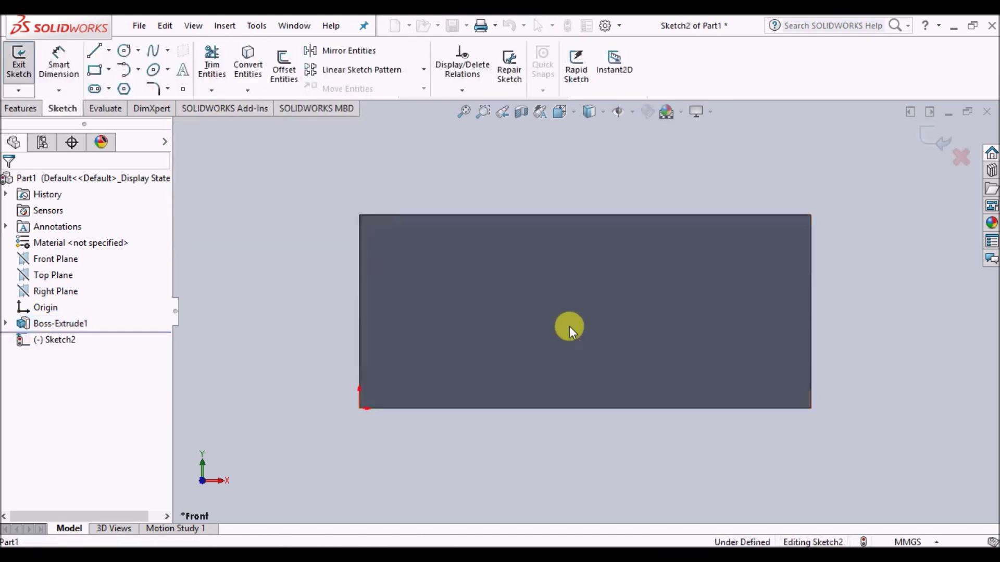
{"action": "left_click", "coordinate": [605, 299]}
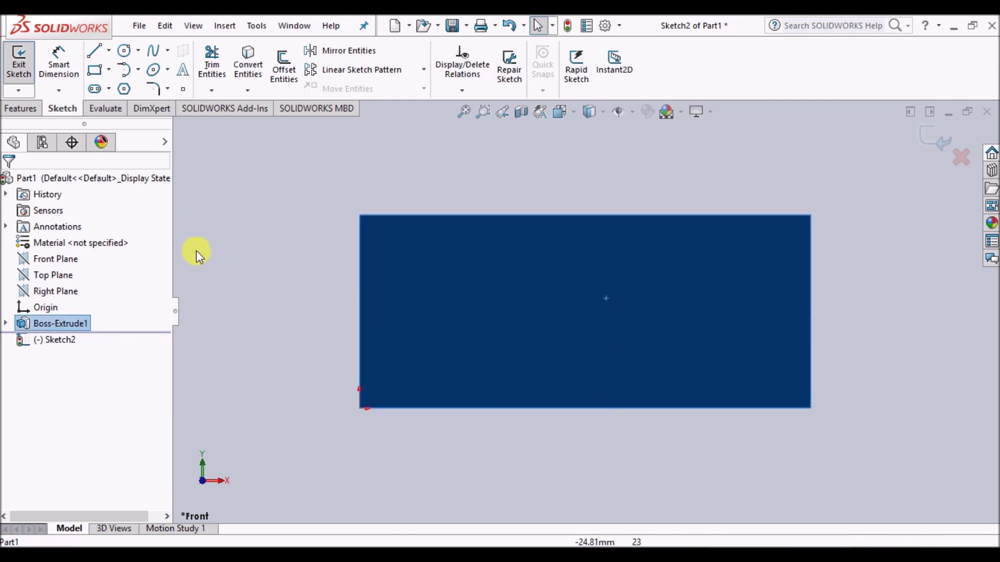
Add the sketch text "Solid" to the sketch on the plate's front face.
{"action": "left_click", "coordinate": [184, 75]}
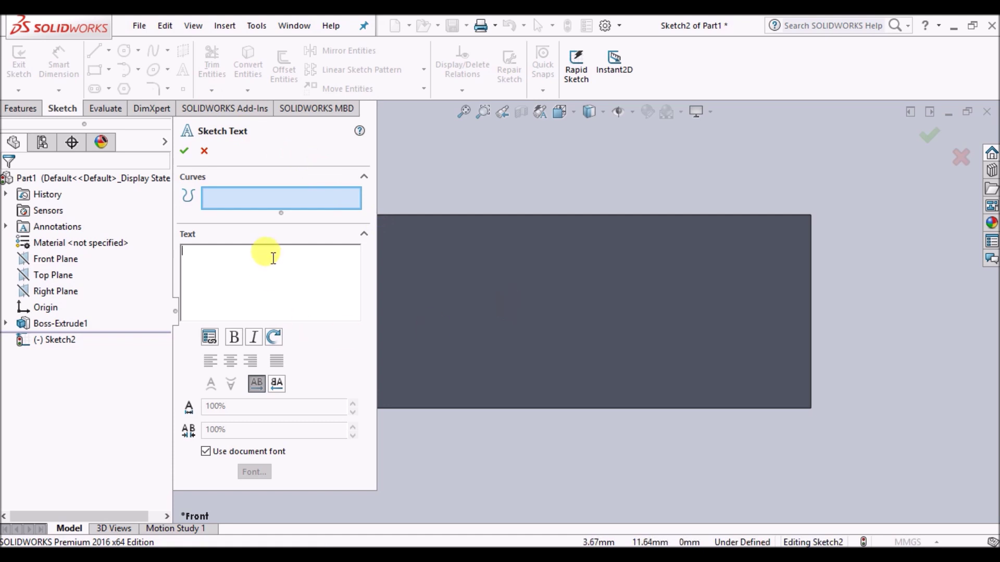
{"action": "type", "text": "So"}
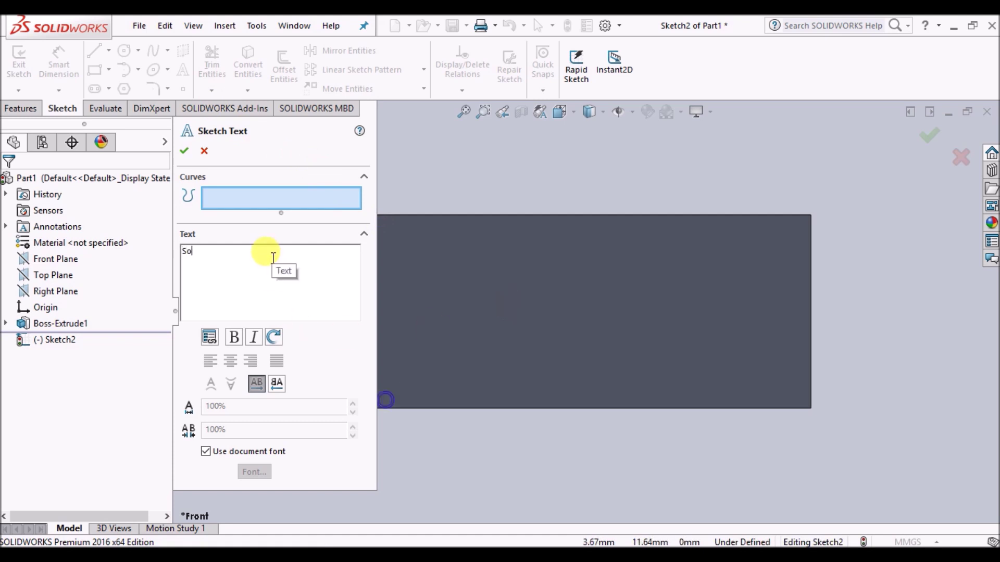
{"action": "type", "text": "lid"}
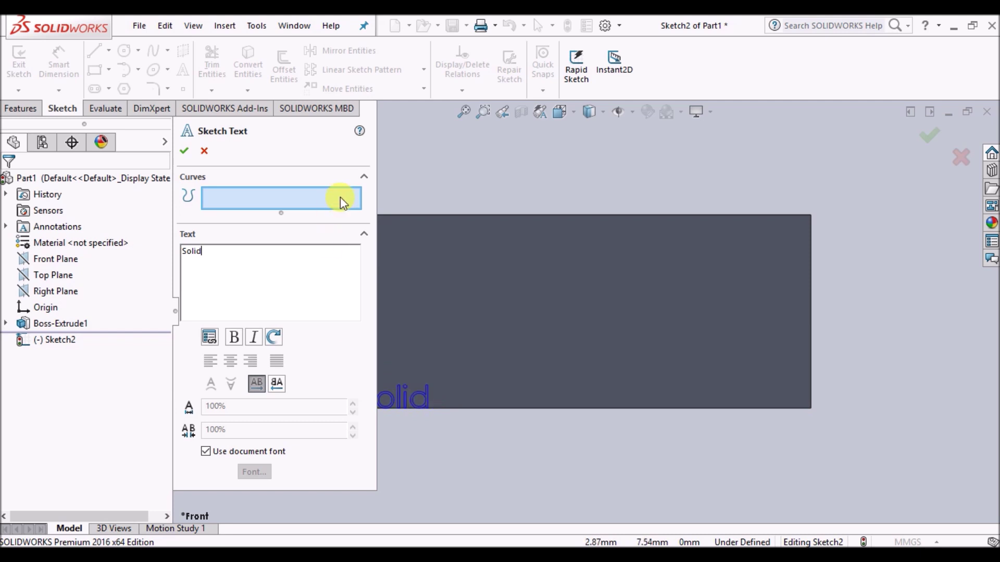
{"action": "left_click_drag", "start_coordinate": [374, 192], "coordinate": [319, 191]}
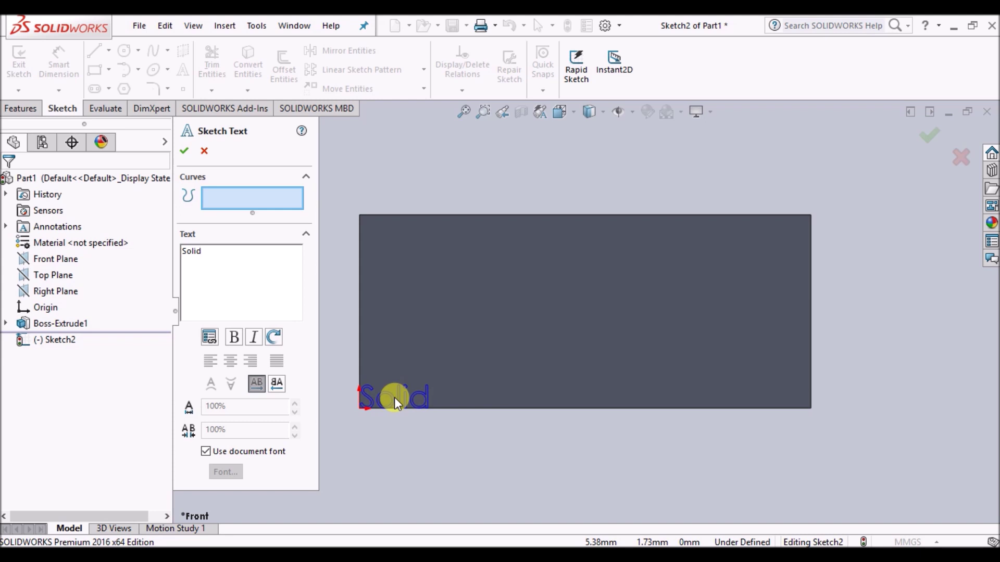
Turn off the document font for the sketch text and choose the Stencil font in Regular style.
{"action": "left_click", "coordinate": [207, 451]}
{"action": "left_click", "coordinate": [206, 452]}
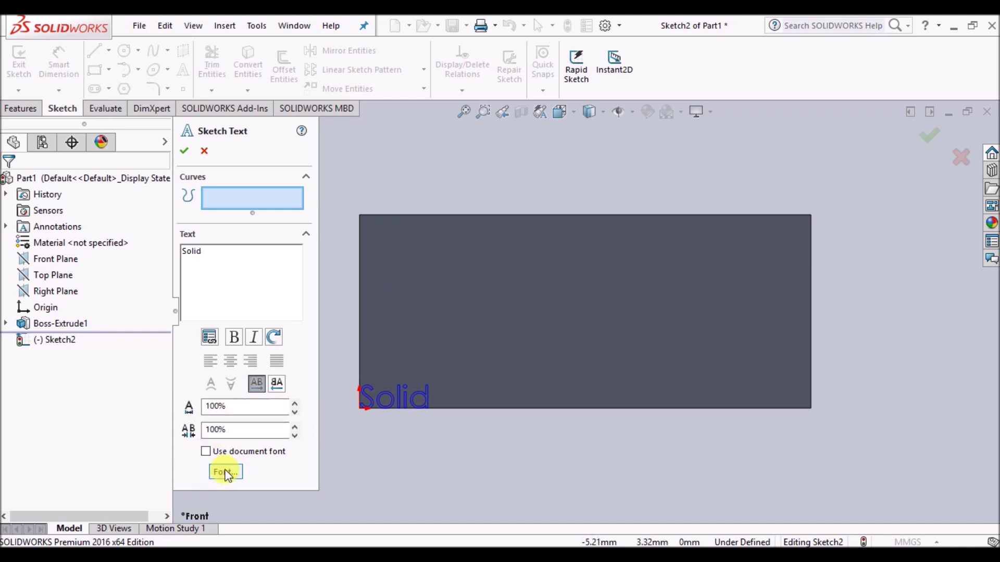
{"action": "left_click", "coordinate": [226, 473]}
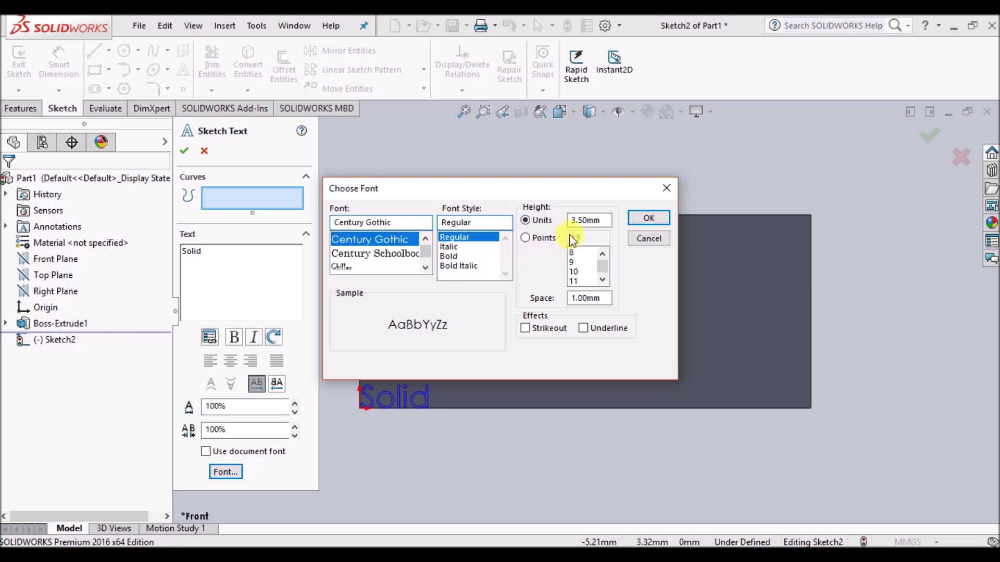
{"action": "double_click", "coordinate": [583, 220]}
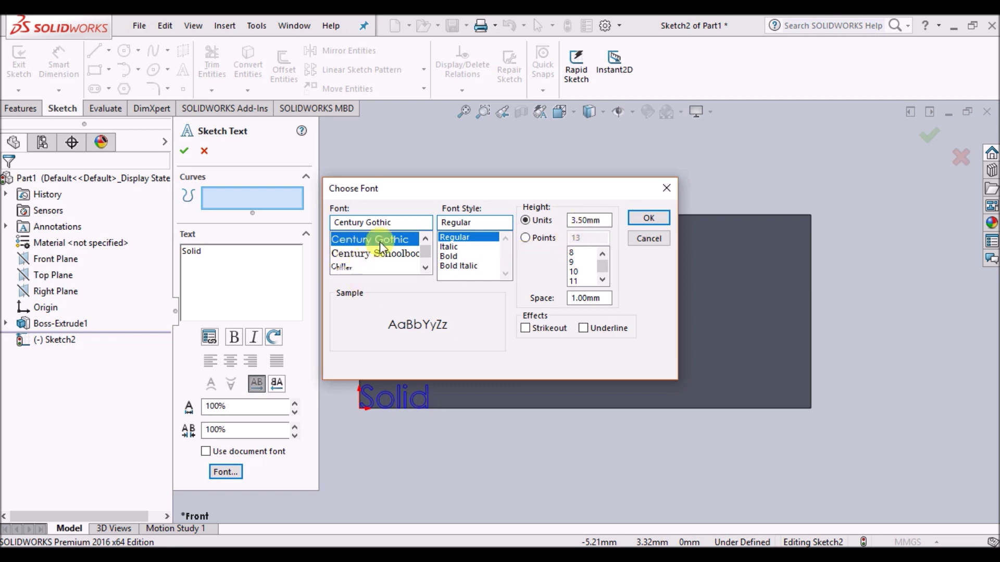
{"action": "left_click", "coordinate": [356, 223]}
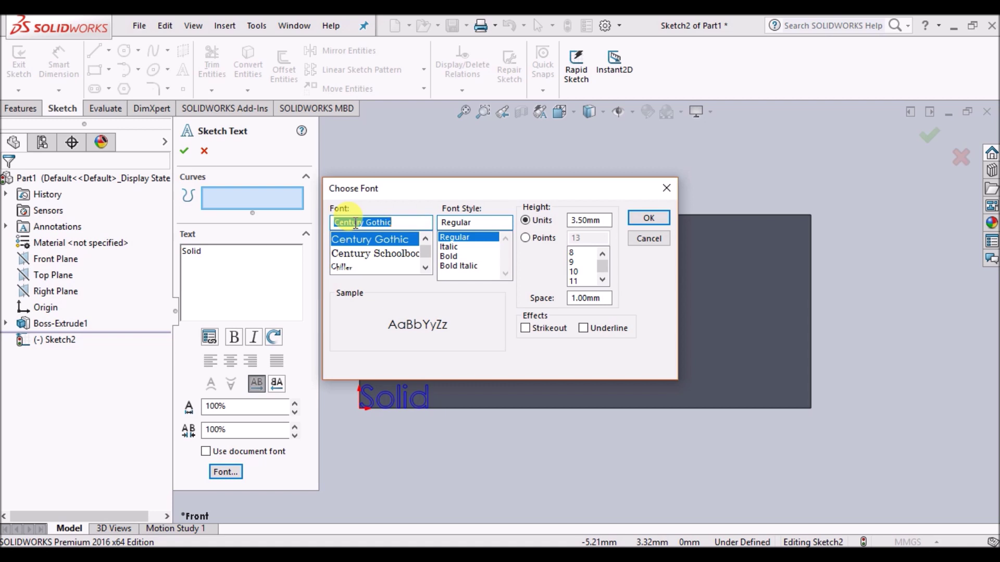
{"action": "type", "text": "sten"}
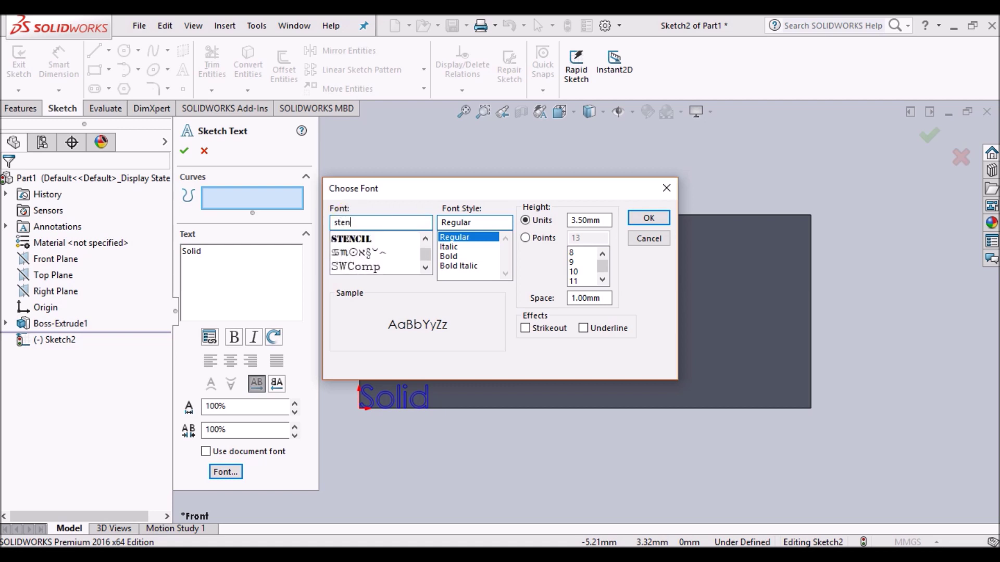
{"action": "left_click", "coordinate": [348, 239]}
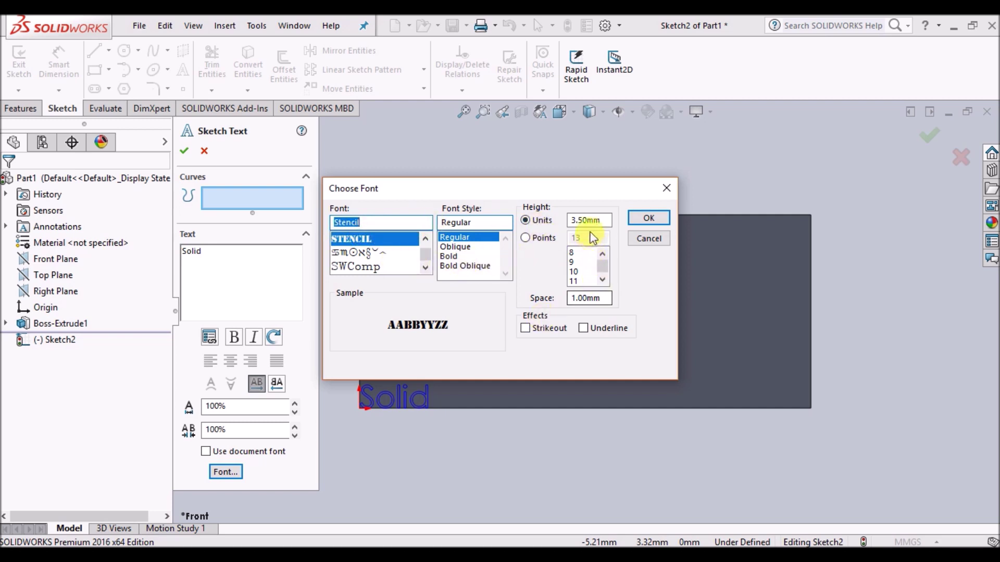
Set the sketch text's height to 10 mm and accept the sketch text.
{"action": "double_click", "coordinate": [607, 221]}
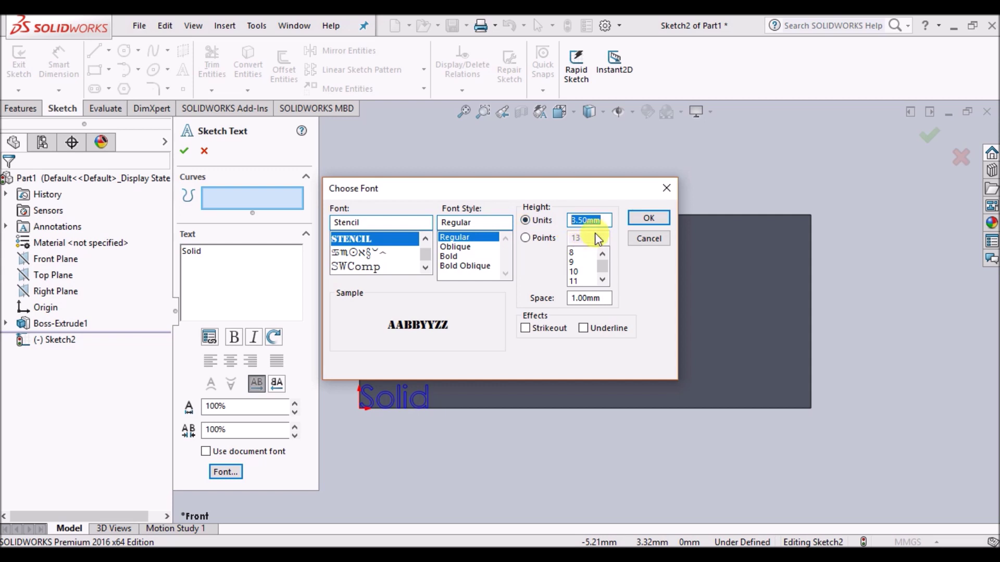
{"action": "type", "text": "10"}
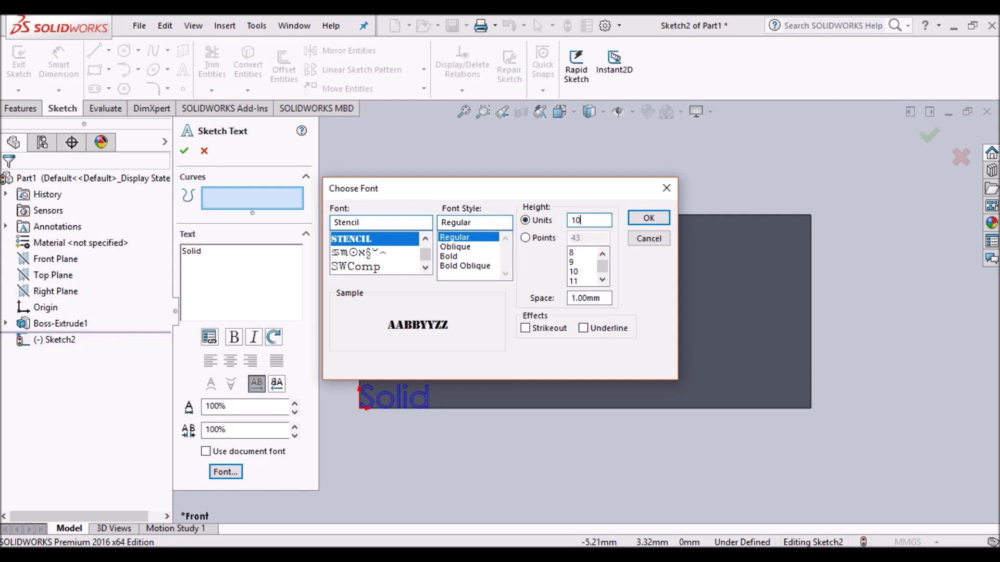
{"action": "key", "text": "Return"}
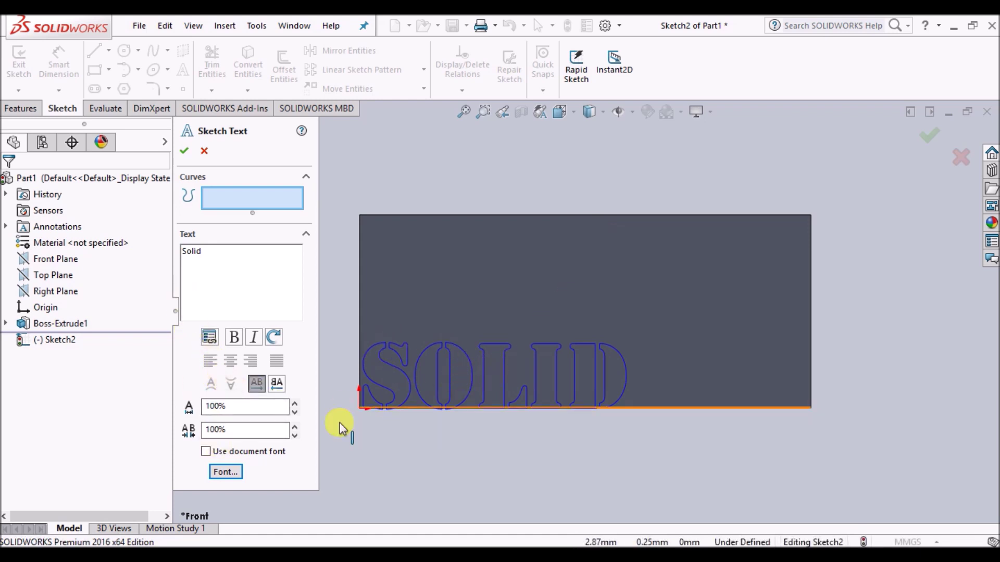
{"action": "left_click", "coordinate": [183, 152]}
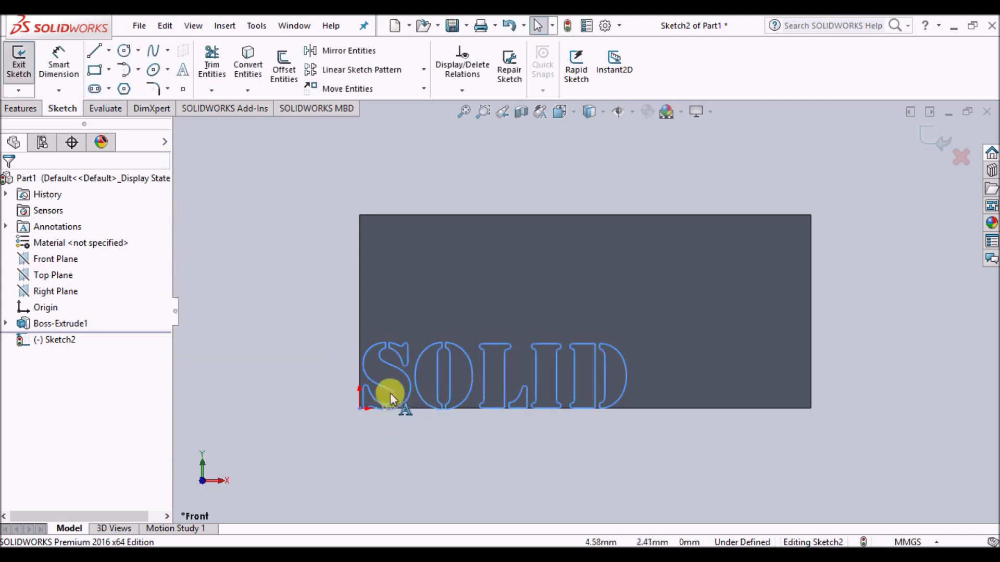
Move the sketch text toward the middle of the plate, placing its anchor point at about X 12.8 mm, Y 10.3 mm.
{"action": "left_click_drag", "start_coordinate": [408, 378], "coordinate": [454, 332]}
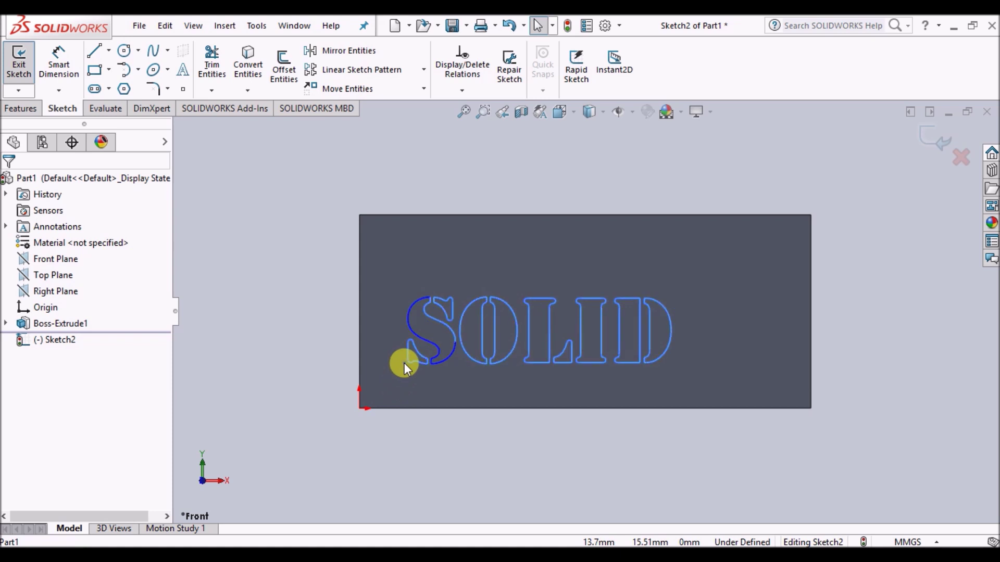
{"action": "left_click_drag", "start_coordinate": [404, 364], "coordinate": [417, 355]}
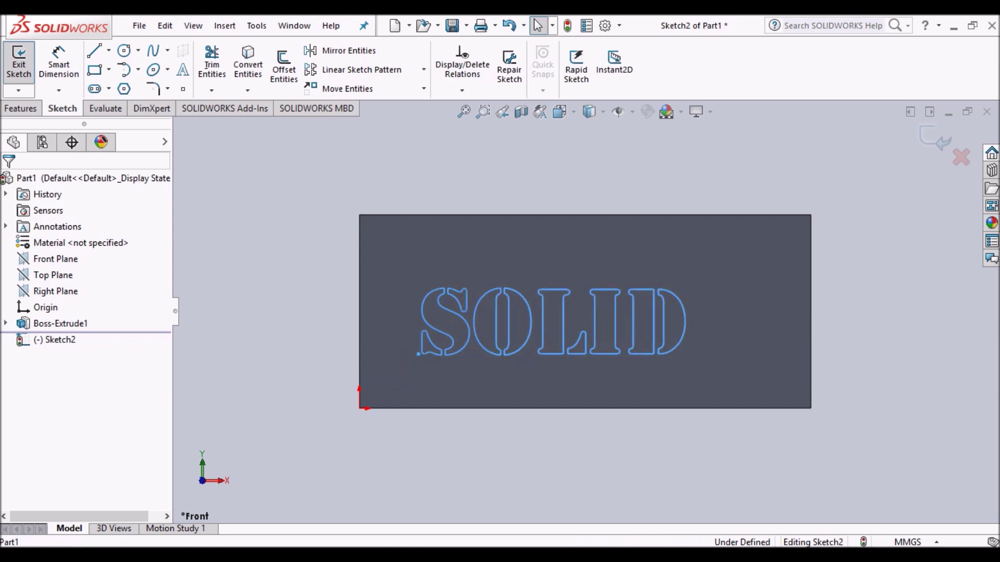
{"action": "left_click", "coordinate": [416, 354]}
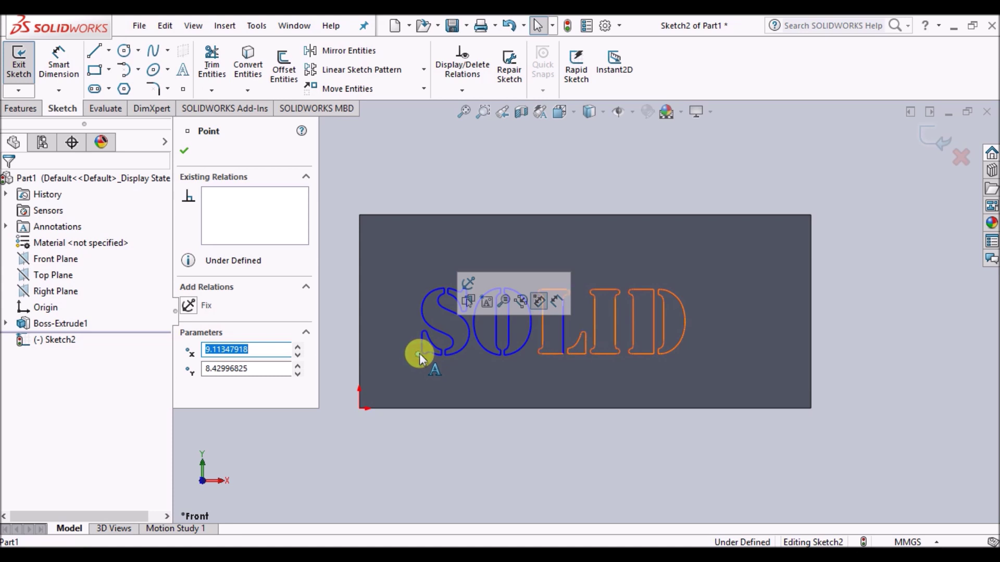
{"action": "mouse_move", "coordinate": [440, 340]}
{"action": "left_mouse_down"}
{"action": "mouse_move", "coordinate": [460, 336]}
{"action": "mouse_move", "coordinate": [455, 327]}
{"action": "left_mouse_up"}
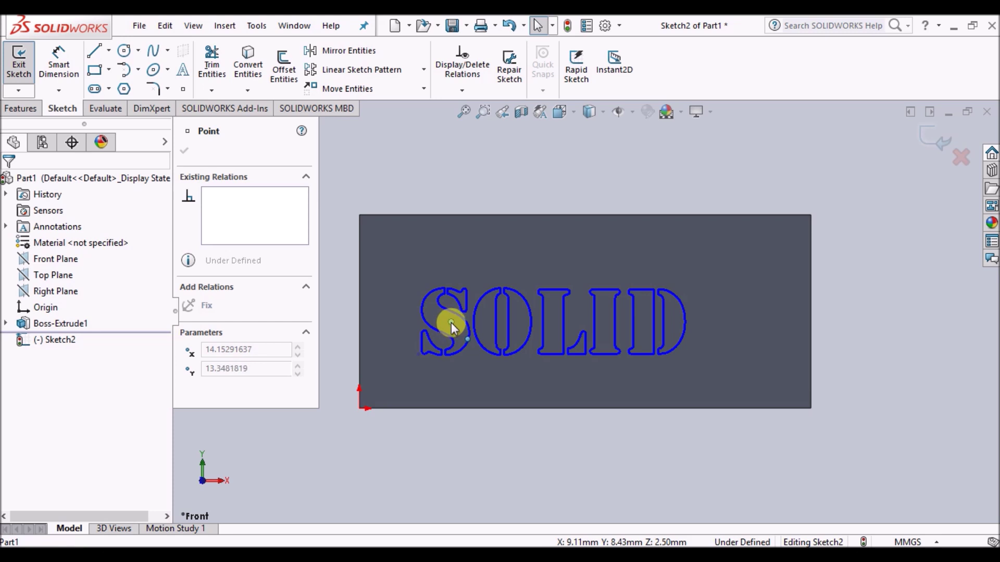
{"action": "left_click_drag", "start_coordinate": [454, 323], "coordinate": [454, 323]}
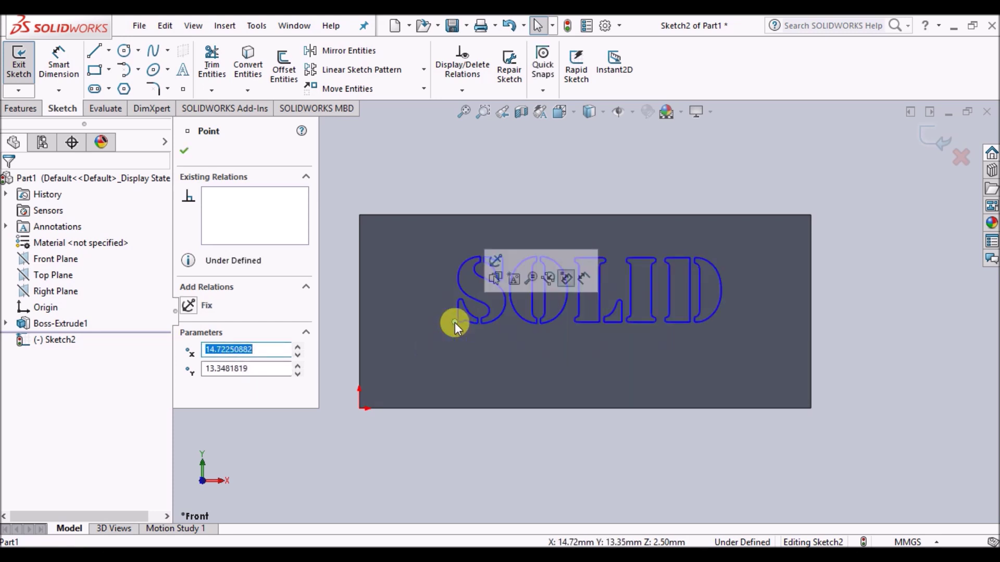
{"action": "left_click_drag", "start_coordinate": [450, 330], "coordinate": [442, 335]}
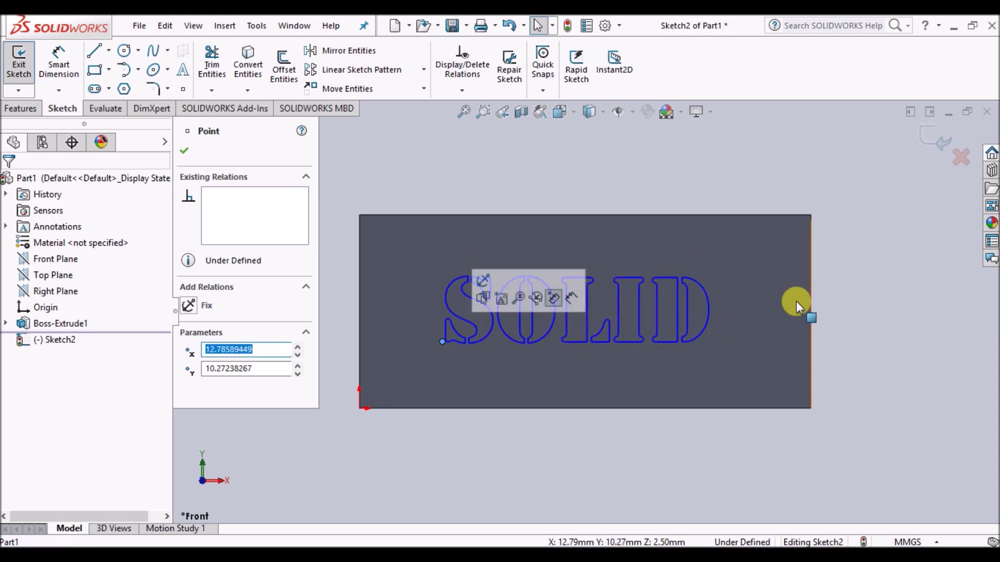
{"action": "left_click", "coordinate": [183, 154]}
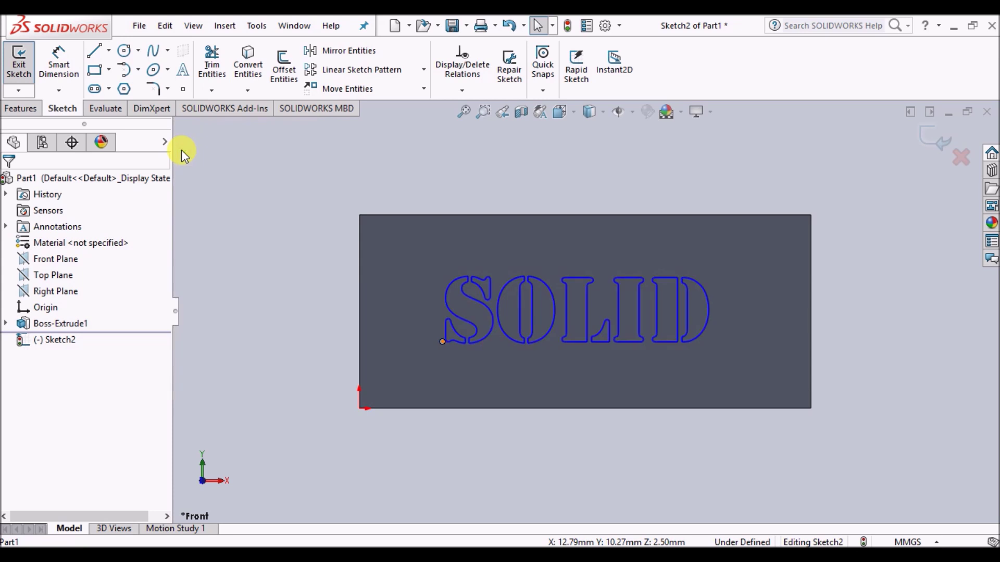
Finish the text sketch and cut the letters out of the plate with the Through All end condition.
{"action": "left_click", "coordinate": [22, 64]}
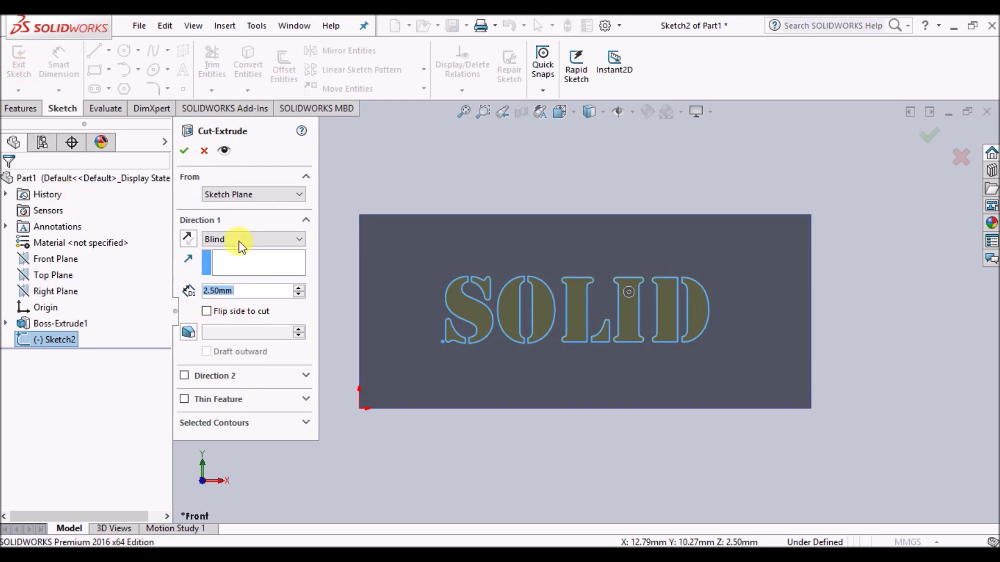
{"action": "left_click", "coordinate": [246, 239]}
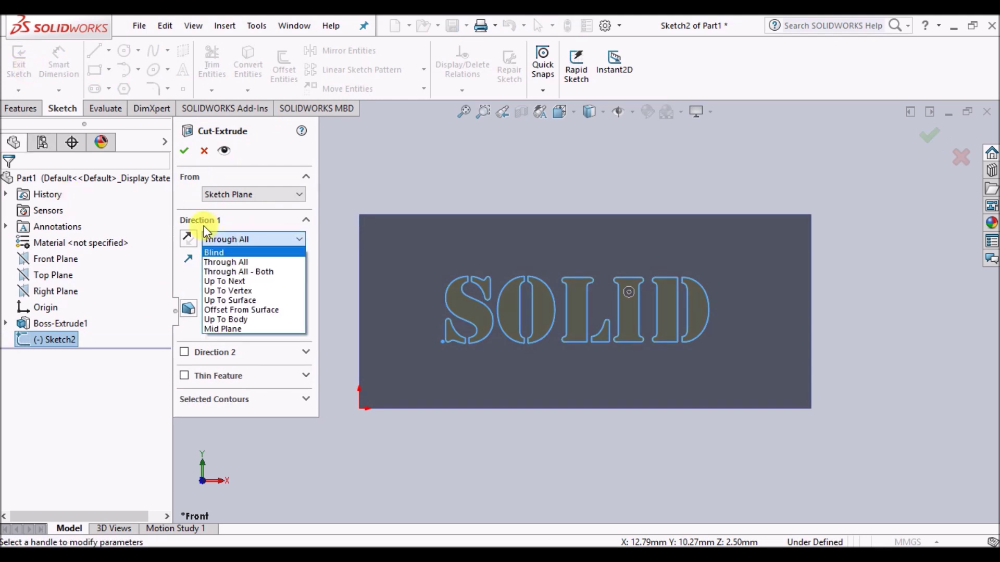
{"action": "left_click", "coordinate": [237, 250]}
{"action": "left_click", "coordinate": [245, 238]}
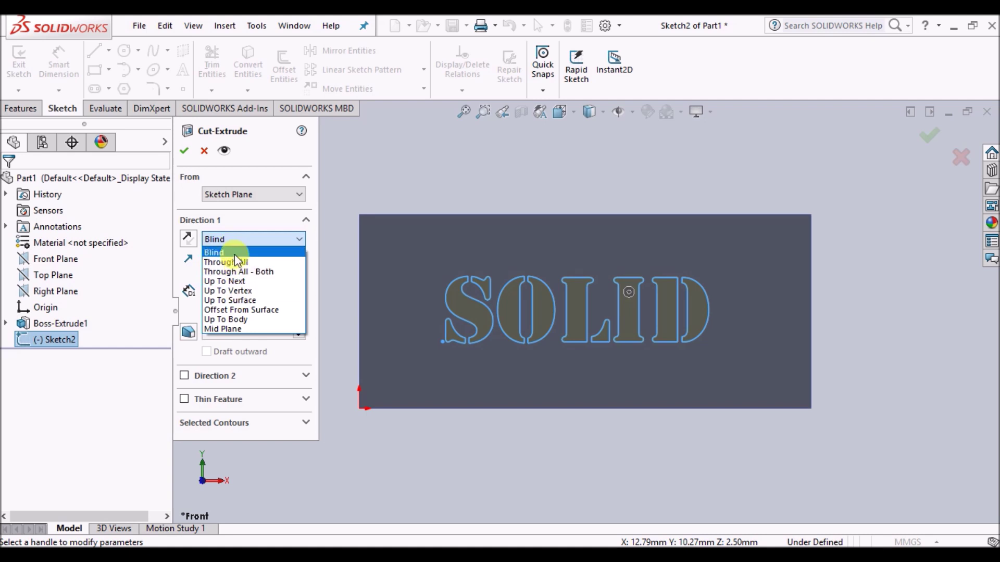
{"action": "left_click", "coordinate": [238, 261]}
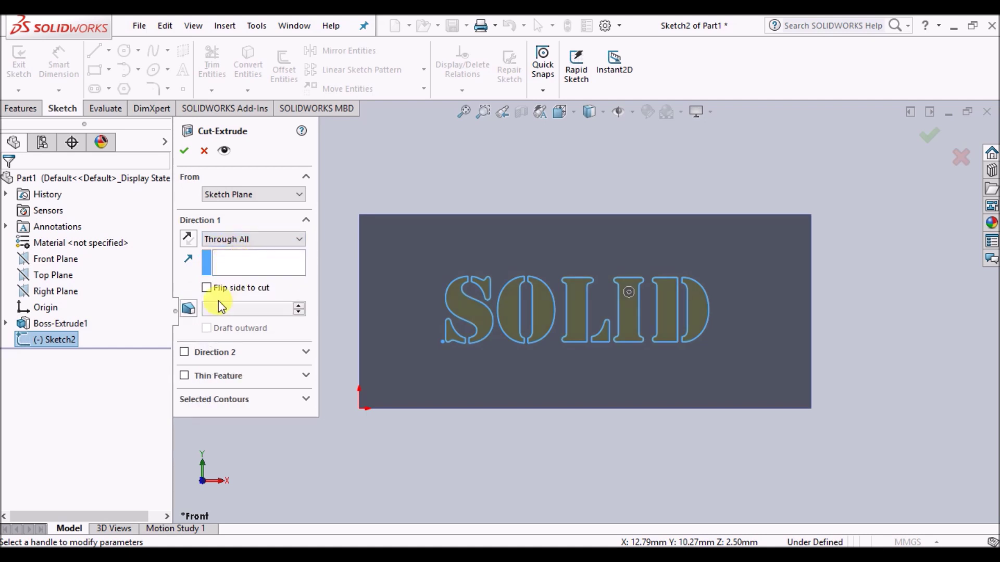
{"action": "mouse_move", "coordinate": [924, 292]}
{"action": "middle_mouse_down"}
{"action": "mouse_move", "coordinate": [780, 303]}
{"action": "mouse_move", "coordinate": [861, 299]}
{"action": "mouse_move", "coordinate": [847, 257]}
{"action": "middle_mouse_up"}
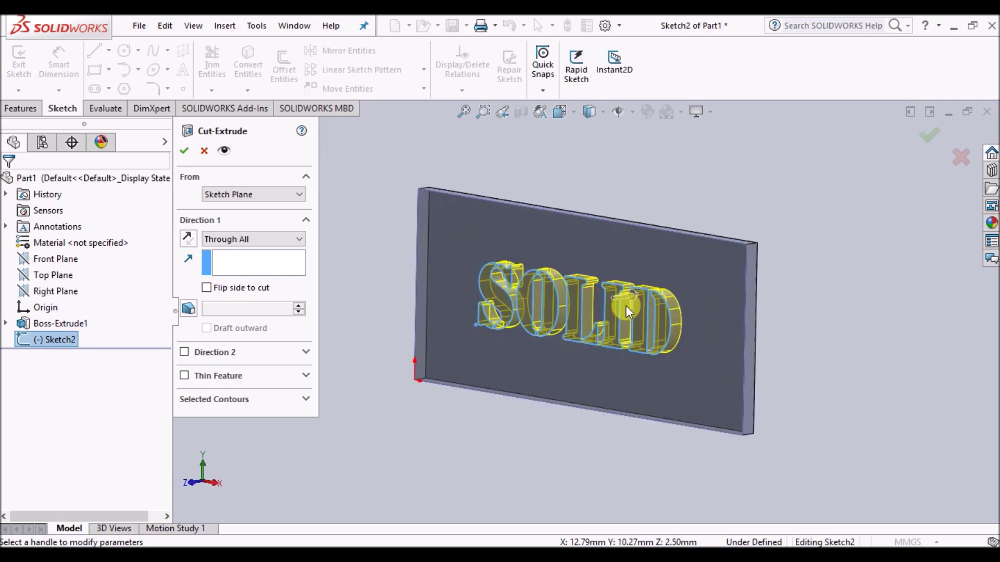
{"action": "left_click", "coordinate": [181, 155]}
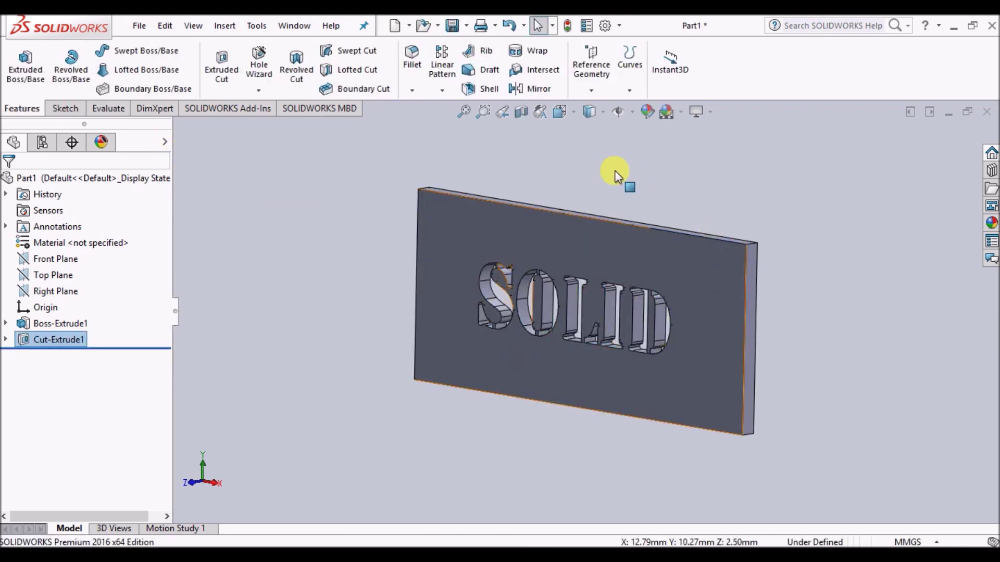
Open a new sketch on the plate's large front face, viewed straight on.
{"action": "middle_click_drag", "start_coordinate": [346, 245], "coordinate": [270, 224]}
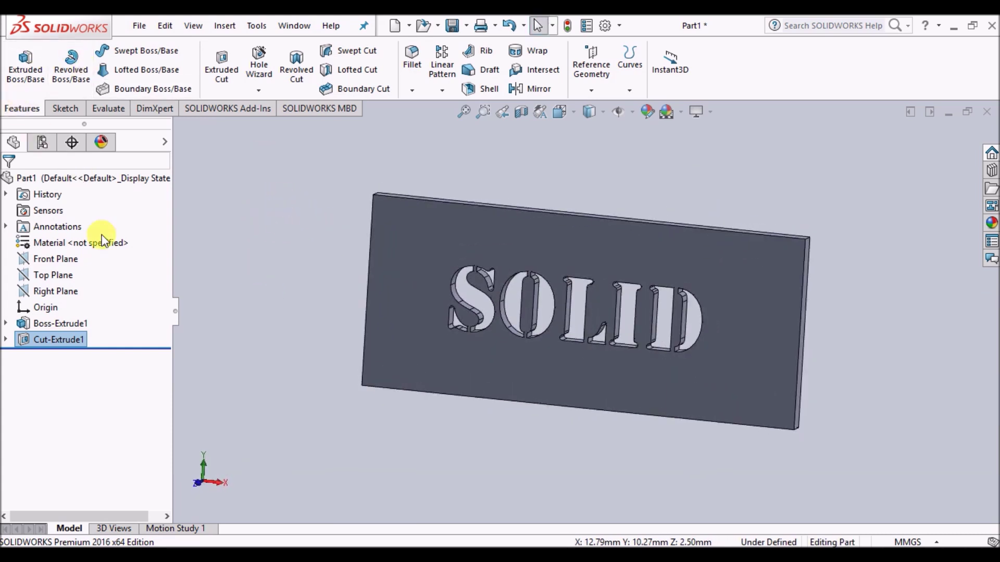
{"action": "left_click", "coordinate": [559, 111]}
{"action": "left_click", "coordinate": [602, 112]}
{"action": "left_click", "coordinate": [561, 110]}
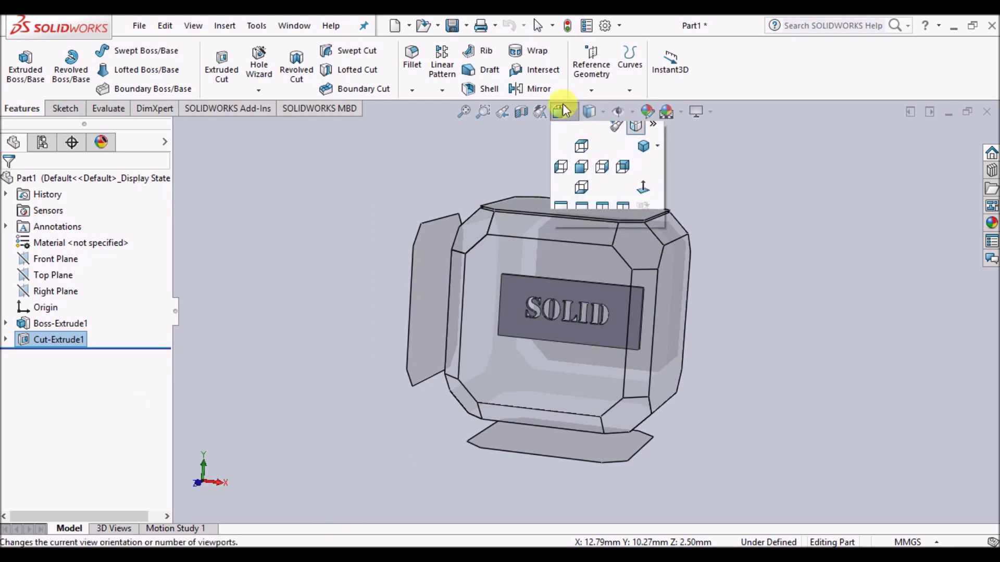
{"action": "left_click", "coordinate": [650, 194]}
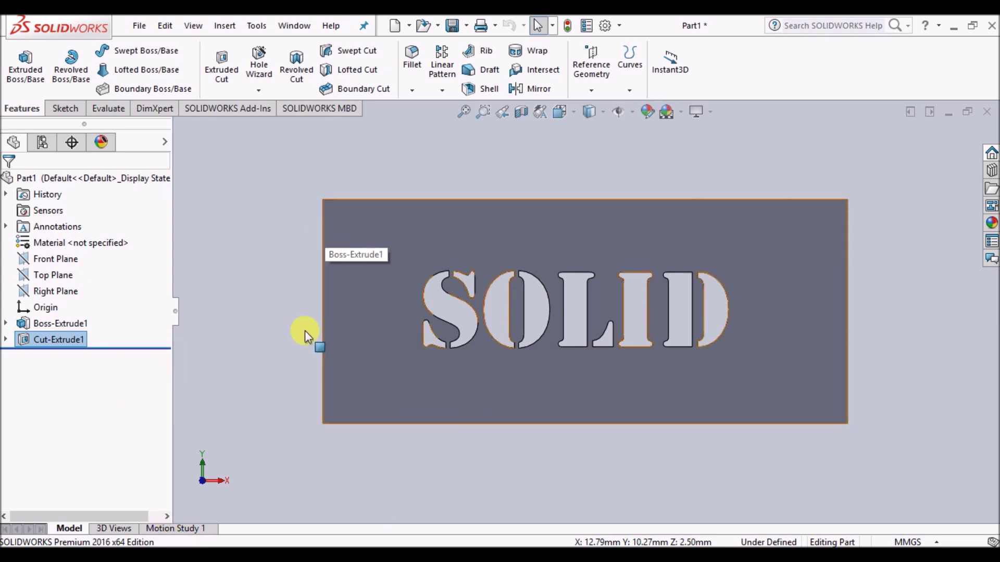
{"action": "left_click", "coordinate": [65, 110]}
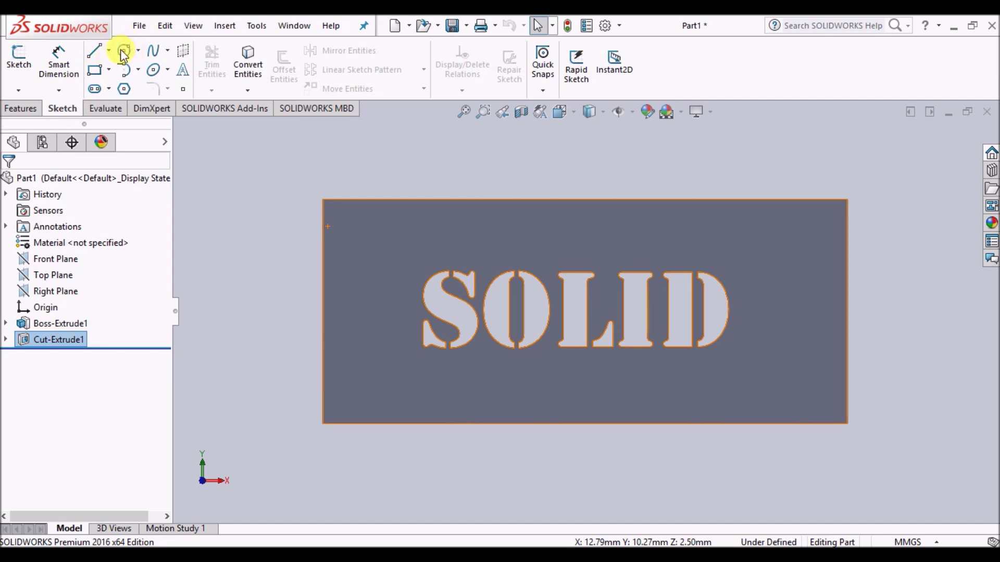
{"action": "left_click", "coordinate": [15, 63]}
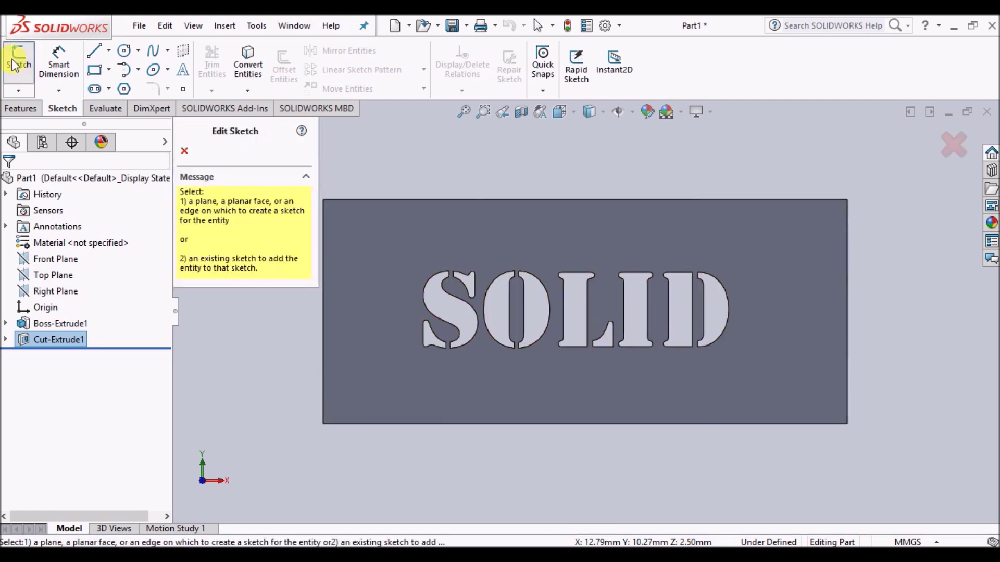
{"action": "left_click", "coordinate": [465, 225]}
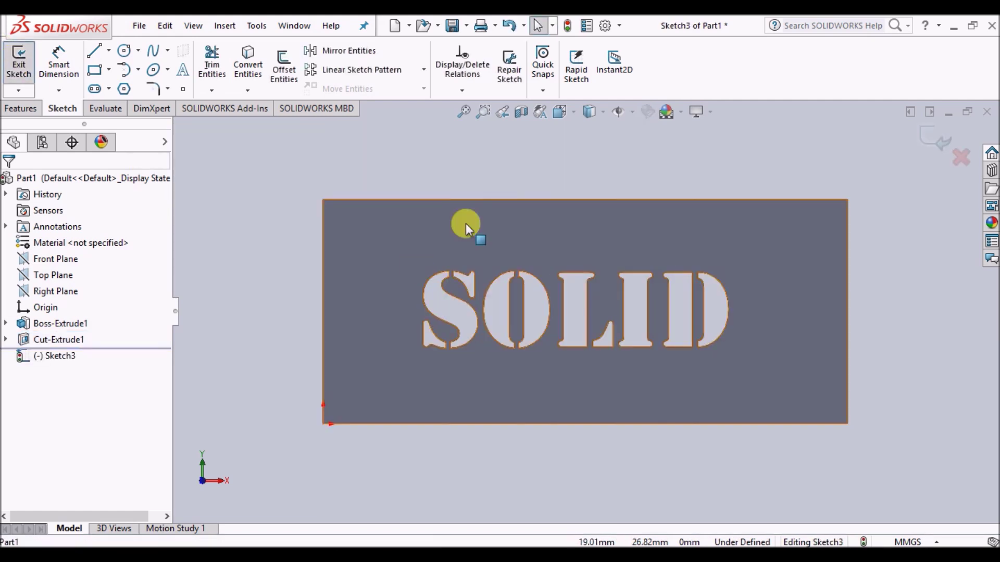
Sketch a circle with a 1.5 mm radius near the plate's upper-left corner, centred at about X 3.9 mm, Y 25.5 mm.
{"action": "left_click", "coordinate": [124, 51]}
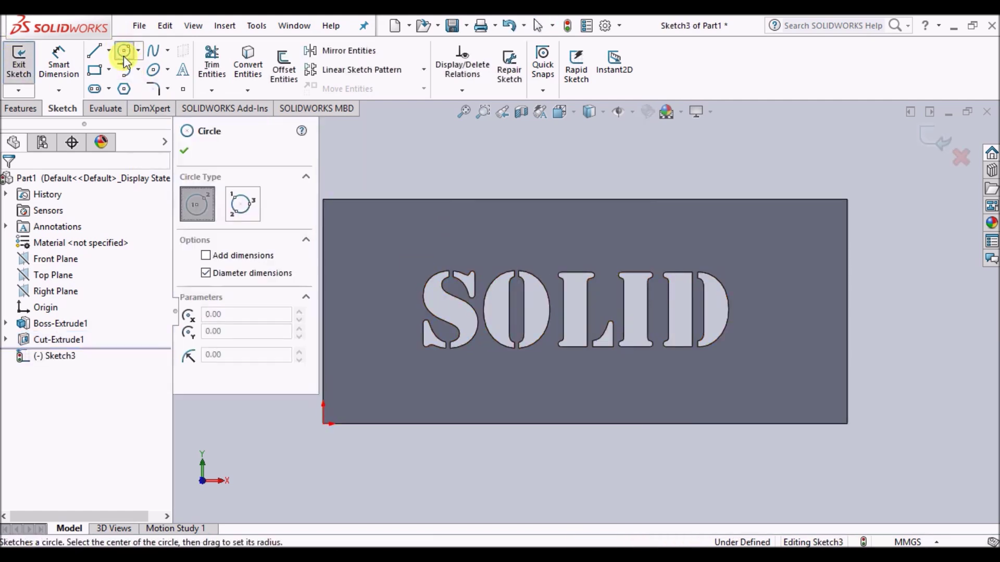
{"action": "left_click", "coordinate": [352, 232]}
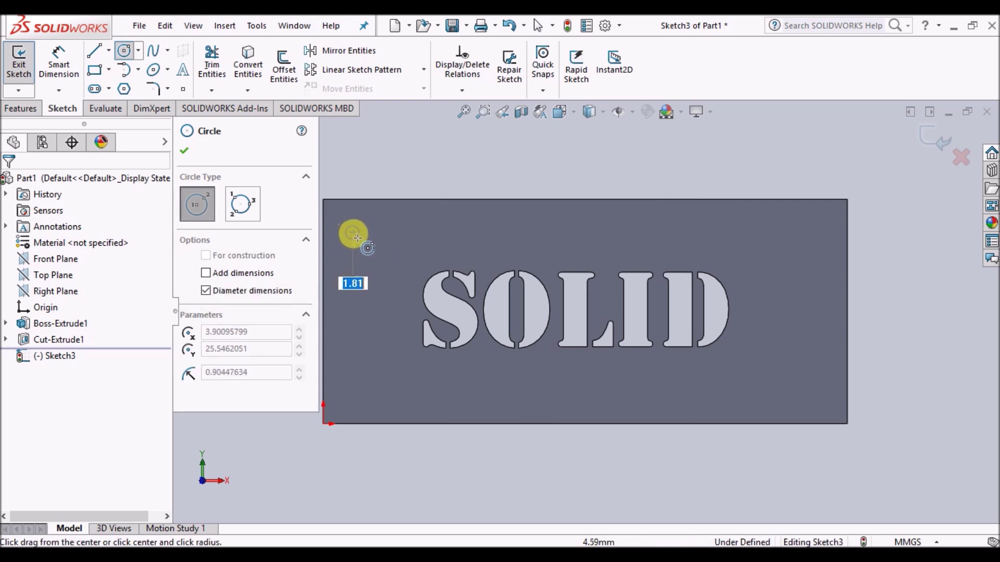
{"action": "left_click", "coordinate": [356, 235]}
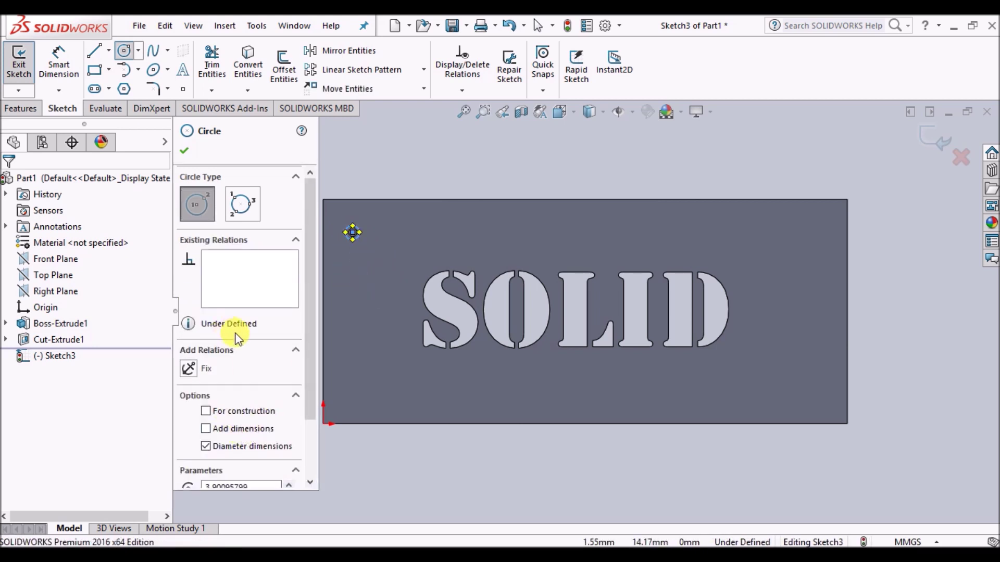
{"action": "scroll", "coordinate": [237, 338], "scroll_direction": "down", "scroll_amount": 2}
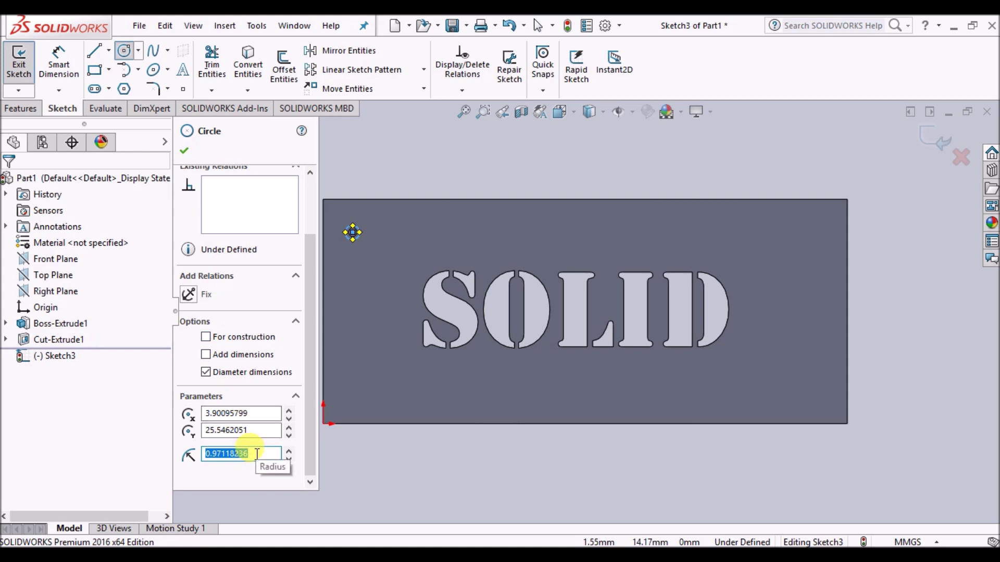
{"action": "type", "text": "2"}
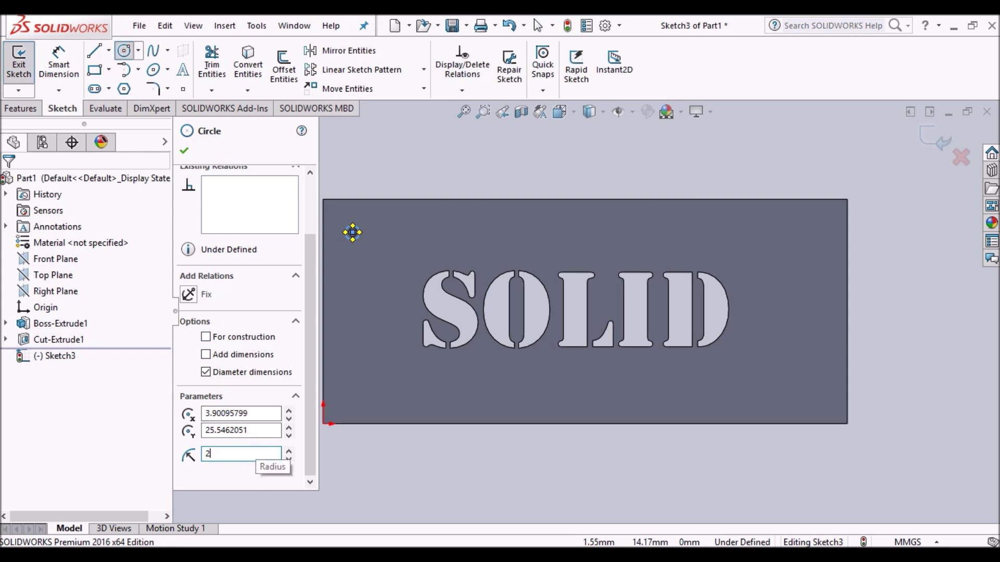
{"action": "left_click", "coordinate": [257, 455]}
{"action": "type", "text": "1.5"}
{"action": "key", "text": "Return"}
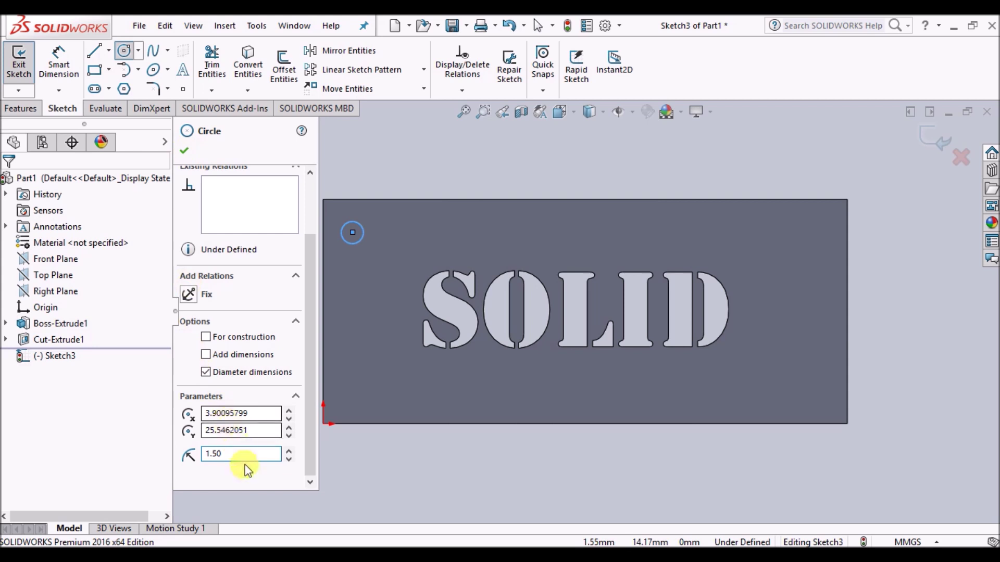
Set the radius of the circle near the plate's upper-left corner to 1 mm and finish the circle.
{"action": "left_click_drag", "start_coordinate": [234, 453], "coordinate": [194, 454]}
{"action": "type", "text": "1"}
{"action": "key", "text": "Return"}
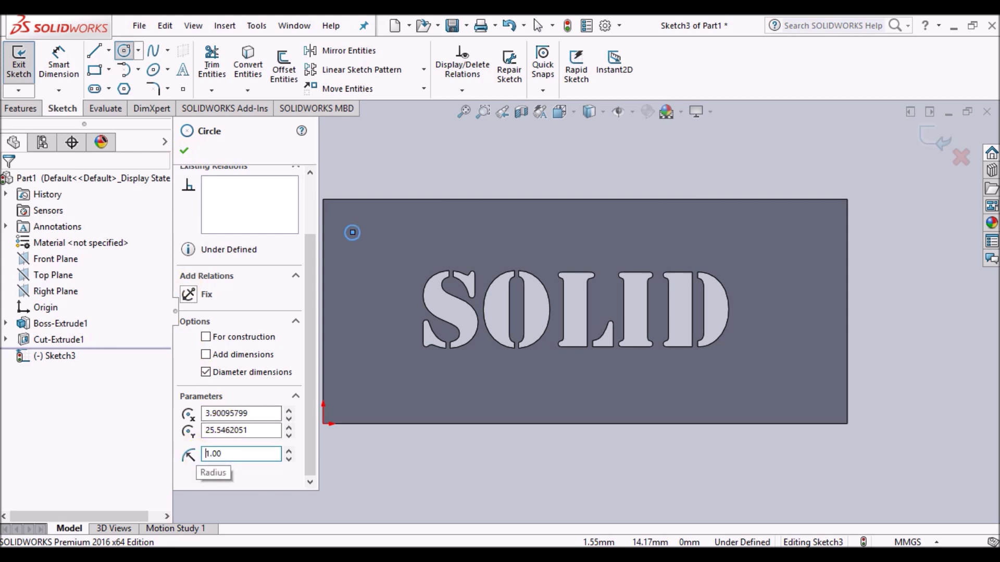
{"action": "left_click", "coordinate": [184, 152]}
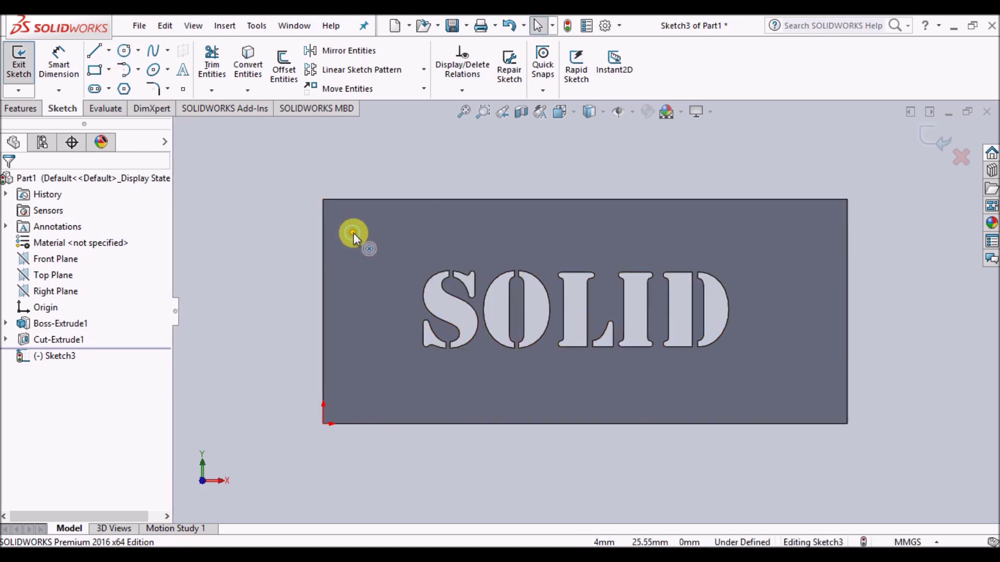
Dimension the circle's centre 4 mm below the plate's upper edge.
{"action": "left_click", "coordinate": [353, 233]}
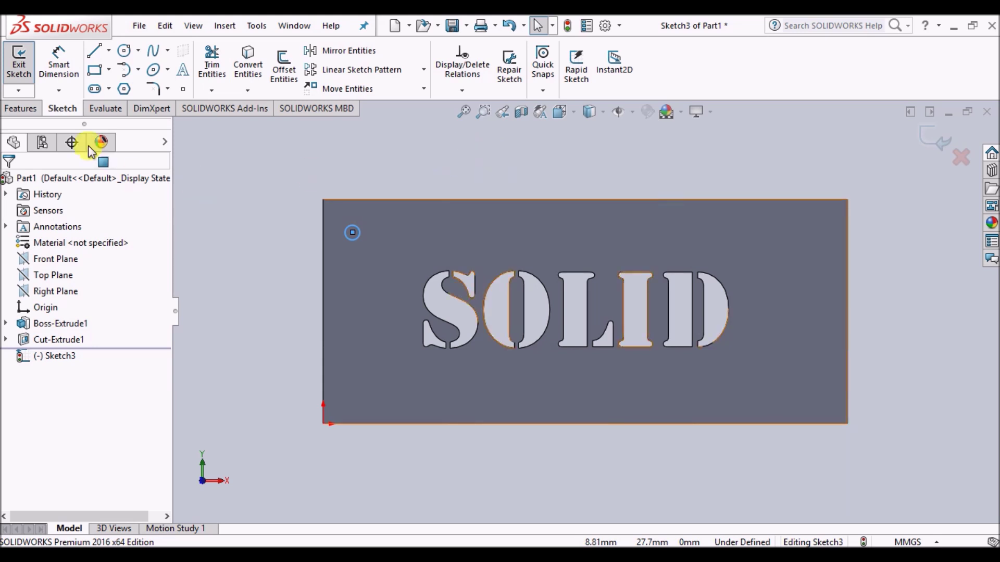
{"action": "left_click", "coordinate": [58, 60]}
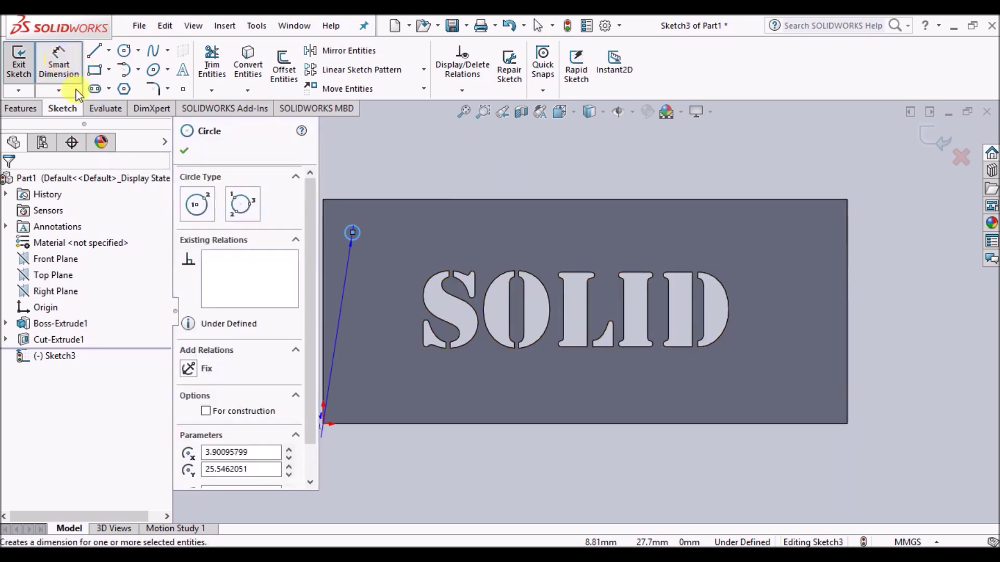
{"action": "left_click", "coordinate": [352, 233]}
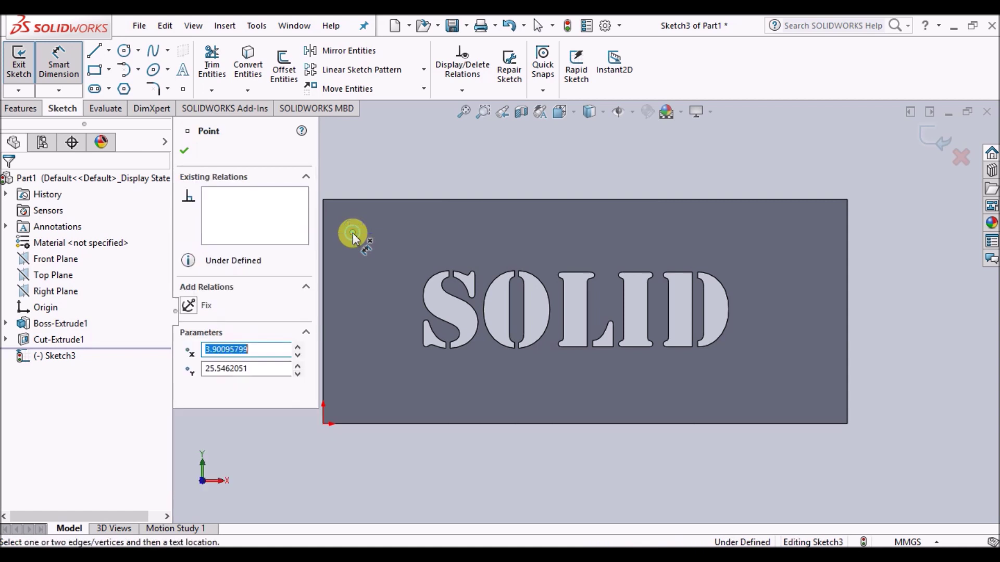
{"action": "left_click", "coordinate": [352, 202]}
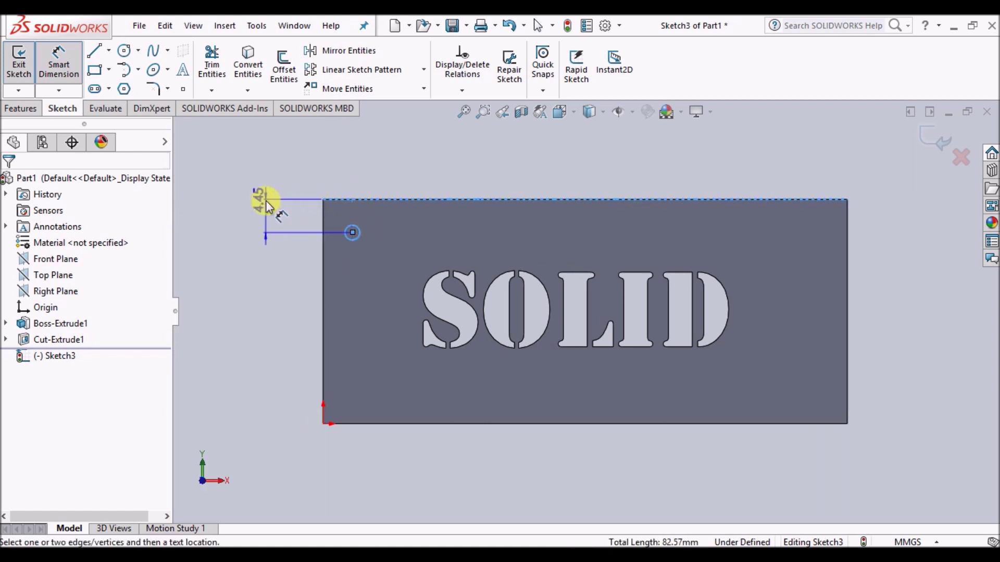
{"action": "left_click", "coordinate": [264, 202]}
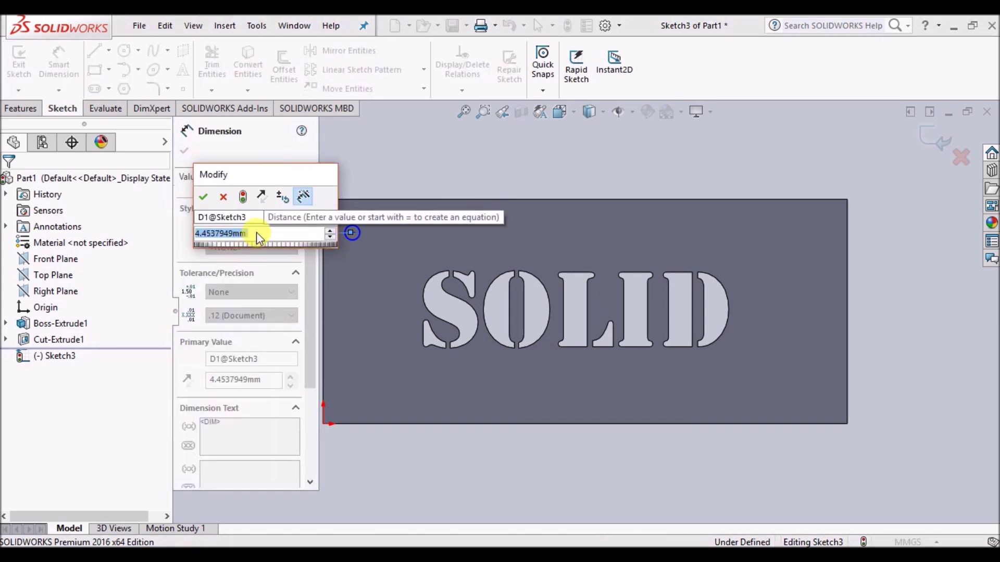
{"action": "type", "text": "4"}
{"action": "key", "text": "Return"}
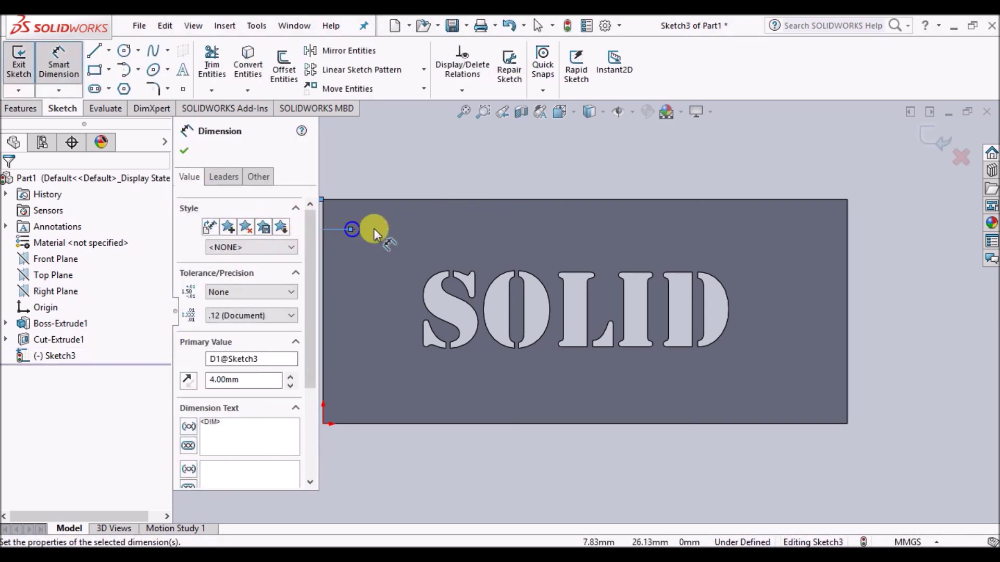
{"action": "left_click", "coordinate": [184, 151]}
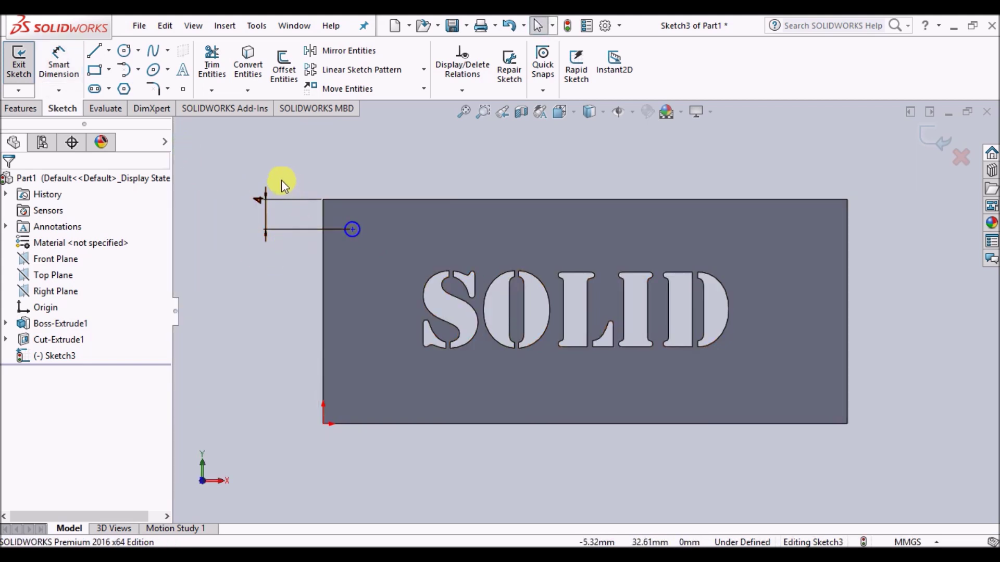
Dimension the circle's centre 4 mm from the plate's left edge.
{"action": "left_click", "coordinate": [350, 229]}
{"action": "left_click", "coordinate": [58, 63]}
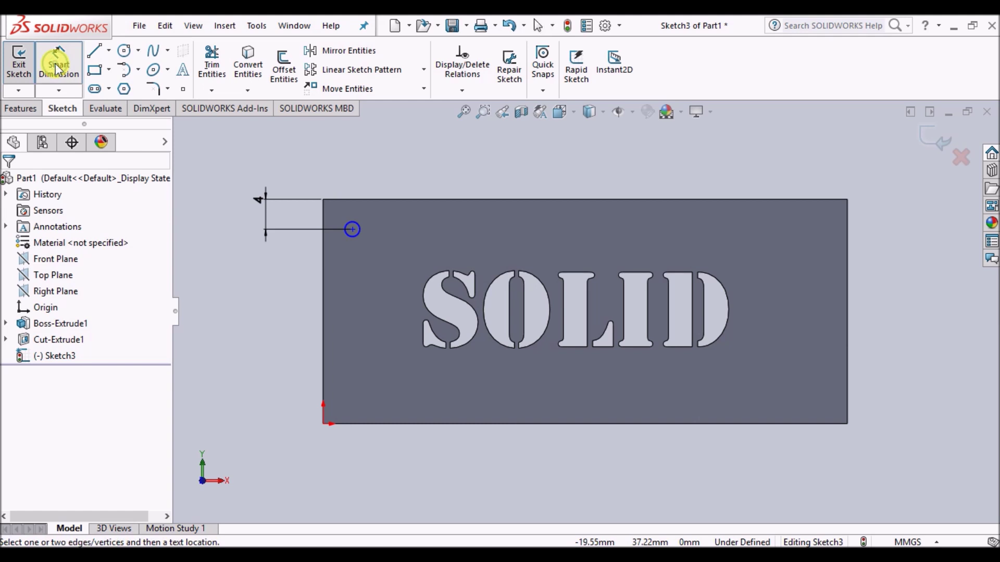
{"action": "left_click", "coordinate": [350, 229]}
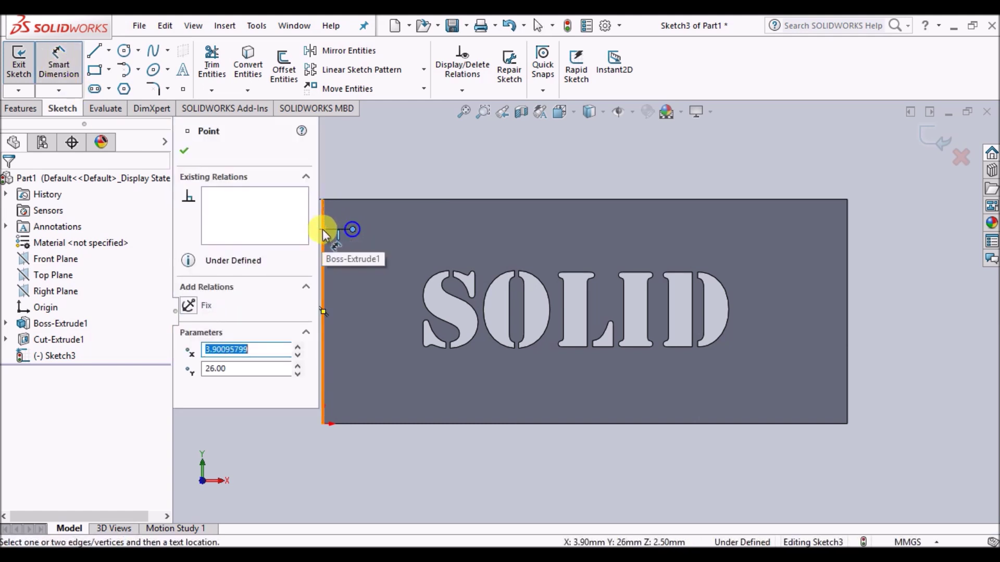
{"action": "left_click", "coordinate": [323, 229]}
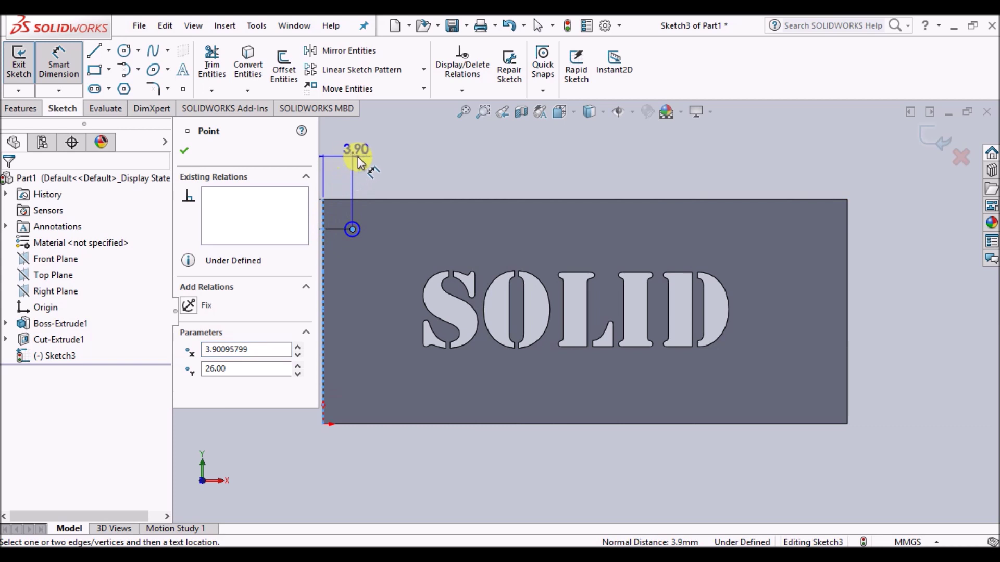
{"action": "left_click", "coordinate": [358, 163]}
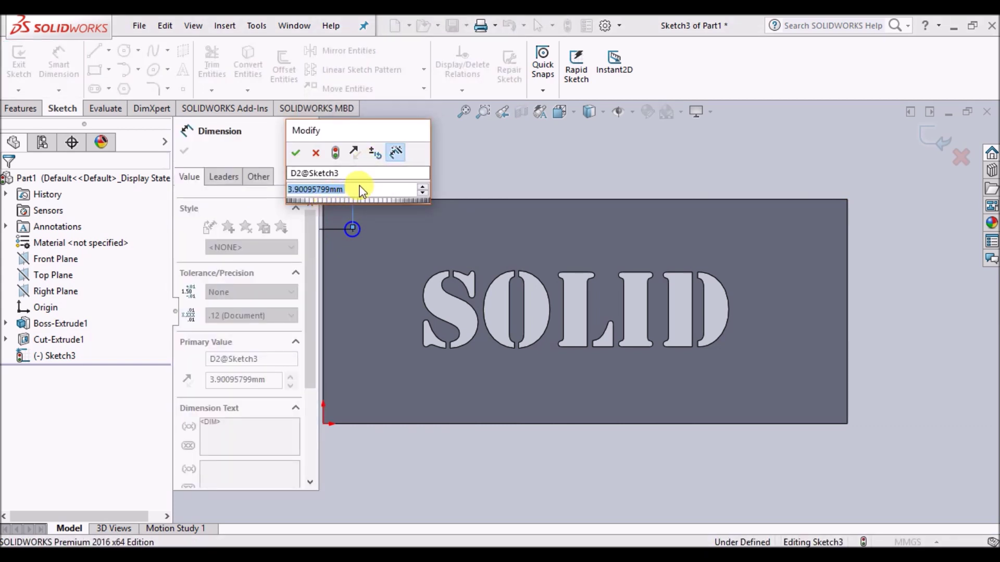
{"action": "type", "text": "4"}
{"action": "key", "text": "Return"}
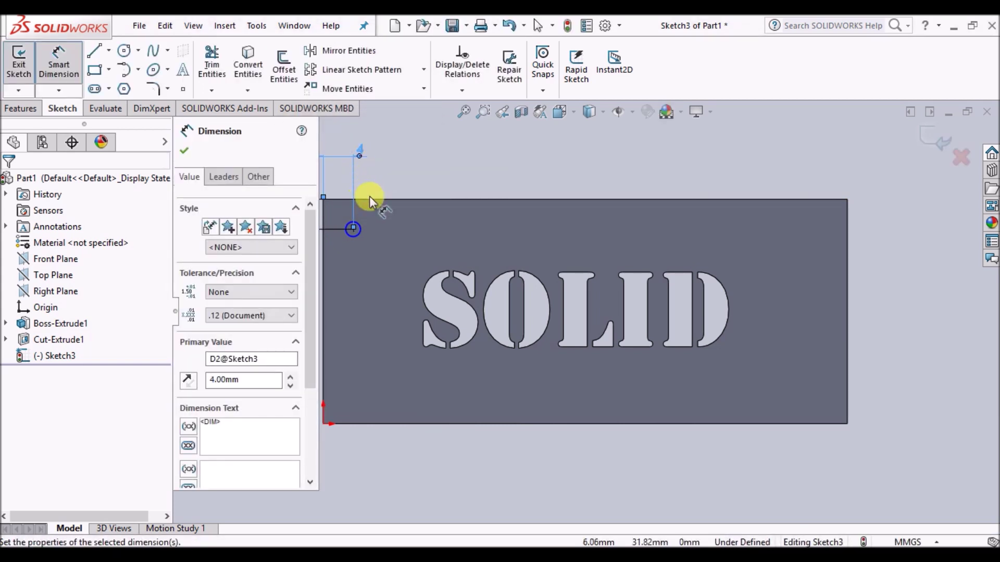
{"action": "left_click", "coordinate": [184, 150]}
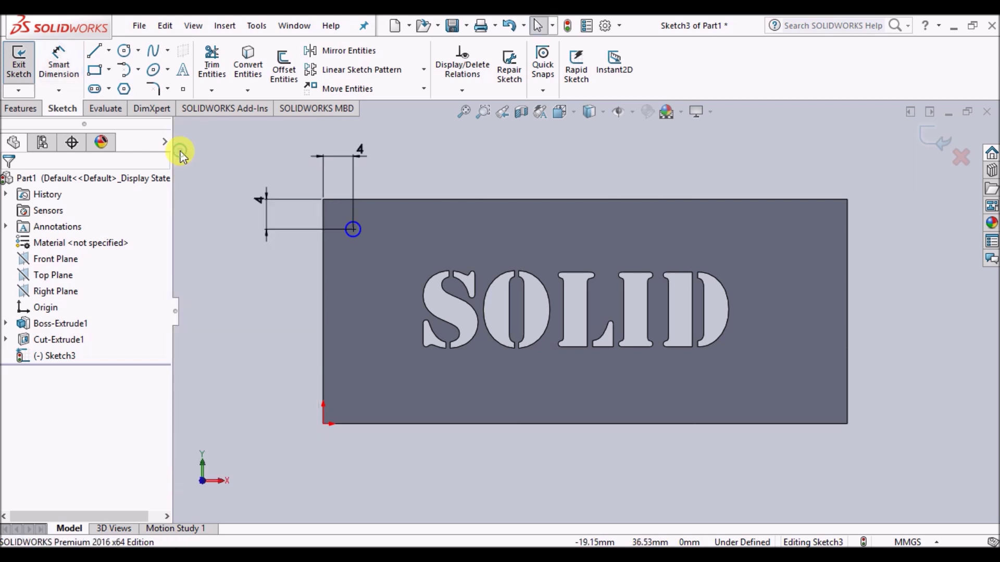
{"action": "left_click", "coordinate": [301, 229]}
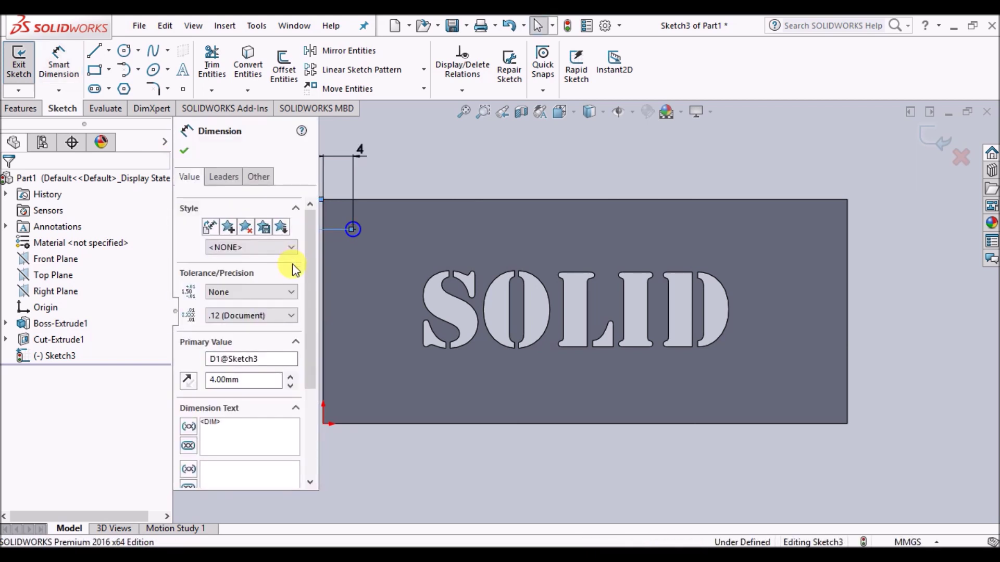
{"action": "left_click", "coordinate": [502, 159]}
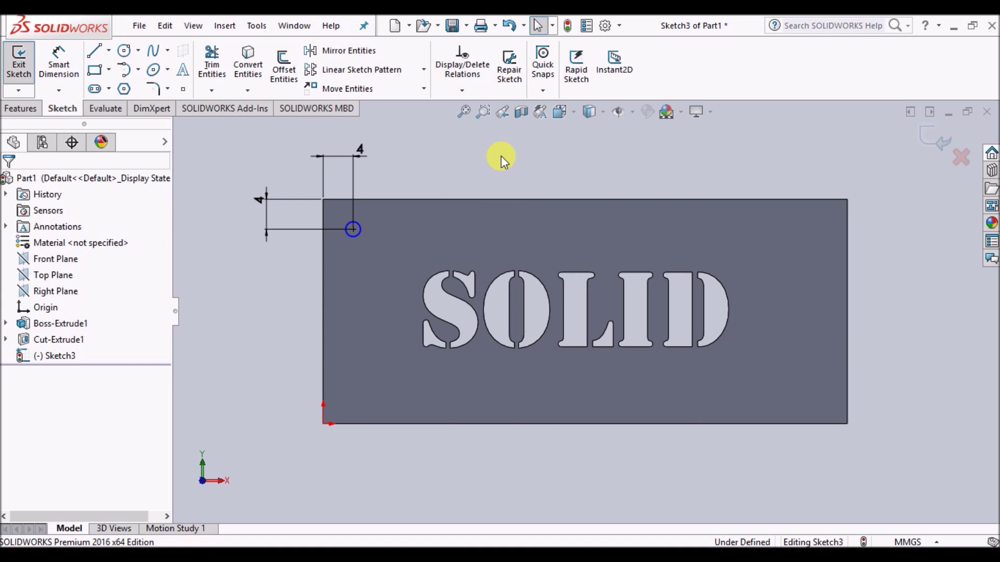
Cut the corner circle through the plate with Extruded Cut, using the Through All end condition.
{"action": "left_click", "coordinate": [16, 110]}
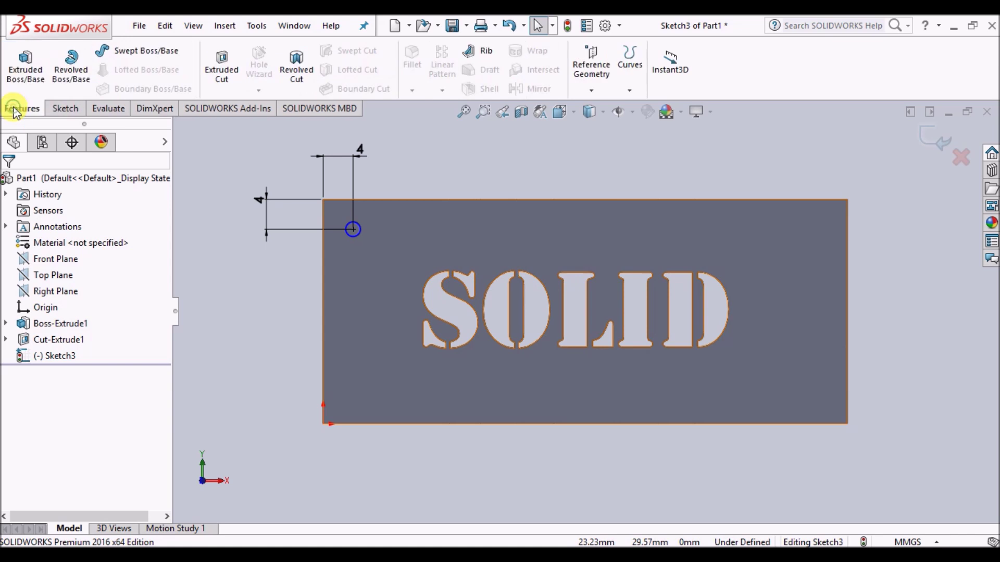
{"action": "left_click", "coordinate": [216, 65]}
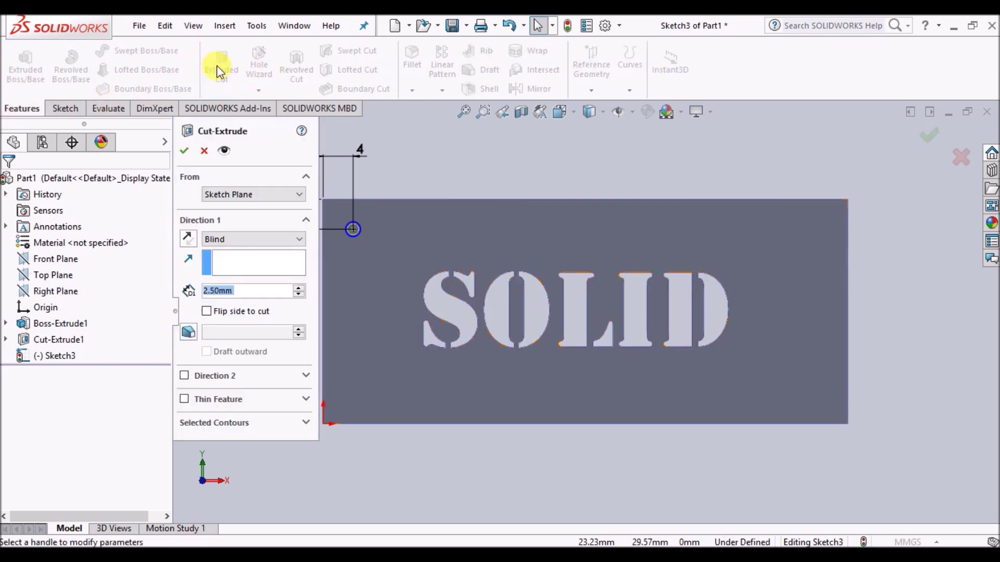
{"action": "left_click", "coordinate": [255, 239]}
{"action": "left_click", "coordinate": [255, 262]}
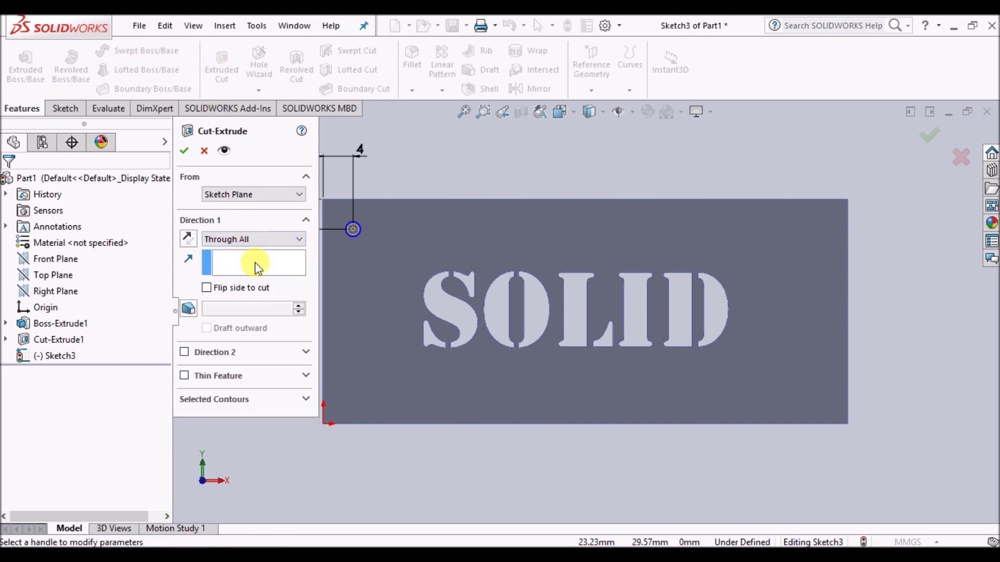
{"action": "left_click", "coordinate": [184, 151]}
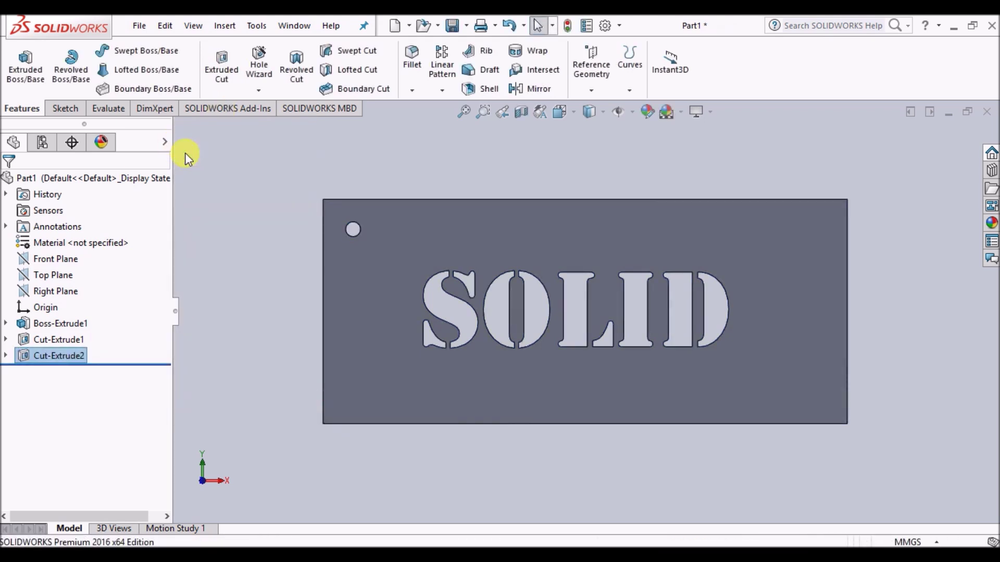
Start a fillet with full preview on the plate's upper-right short corner edge and set its radius to 5 mm.
{"action": "middle_click_drag", "start_coordinate": [896, 192], "coordinate": [765, 188]}
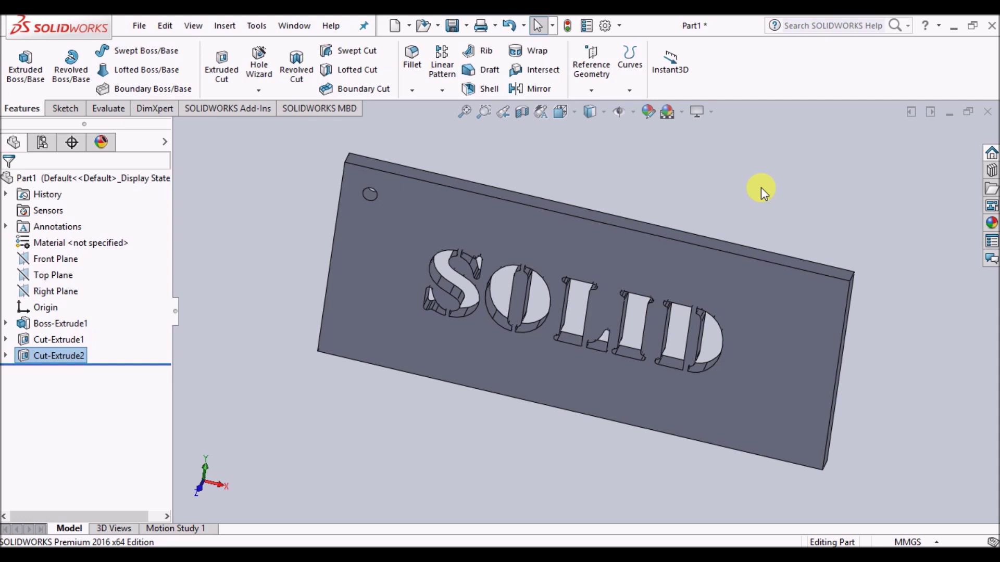
{"action": "mouse_move", "coordinate": [880, 222]}
{"action": "middle_mouse_down"}
{"action": "mouse_move", "coordinate": [837, 212]}
{"action": "mouse_move", "coordinate": [849, 163]}
{"action": "mouse_move", "coordinate": [874, 224]}
{"action": "middle_mouse_up"}
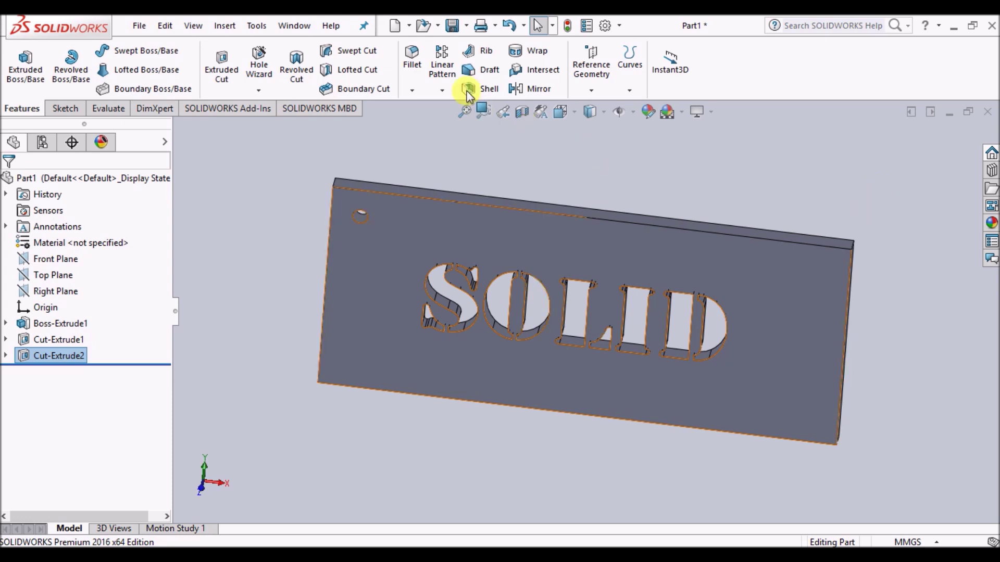
{"action": "left_click", "coordinate": [409, 60]}
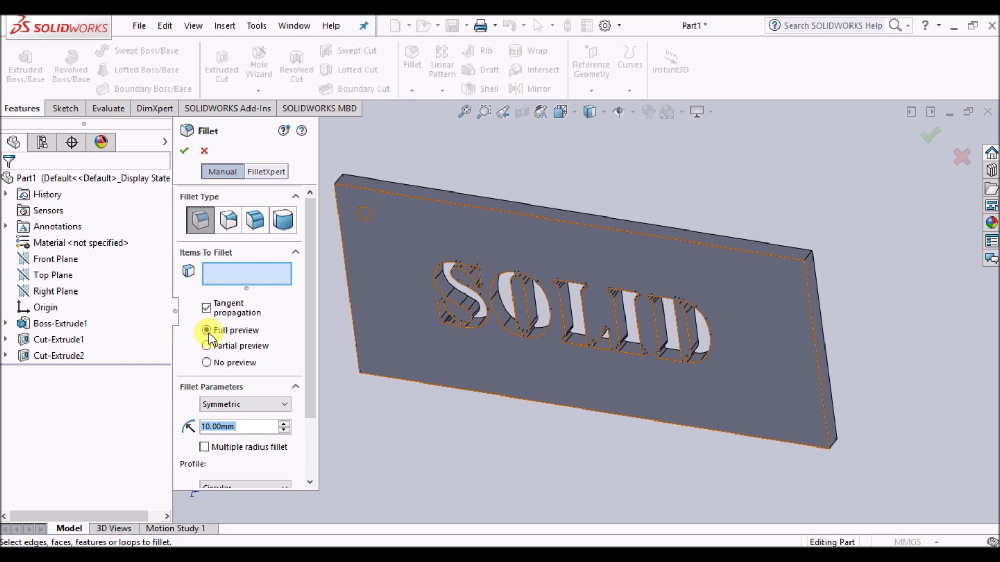
{"action": "left_click", "coordinate": [207, 346]}
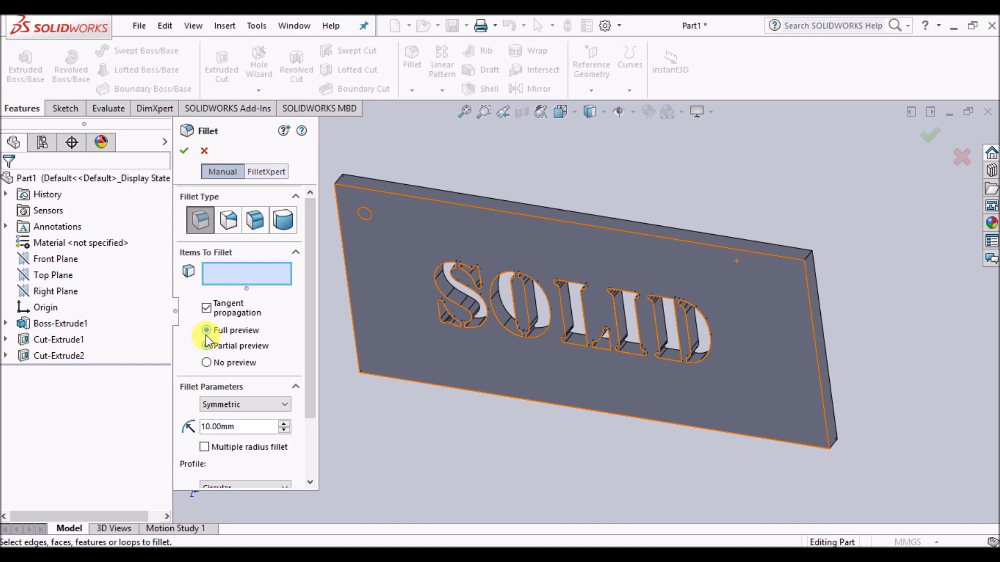
{"action": "left_click", "coordinate": [207, 331]}
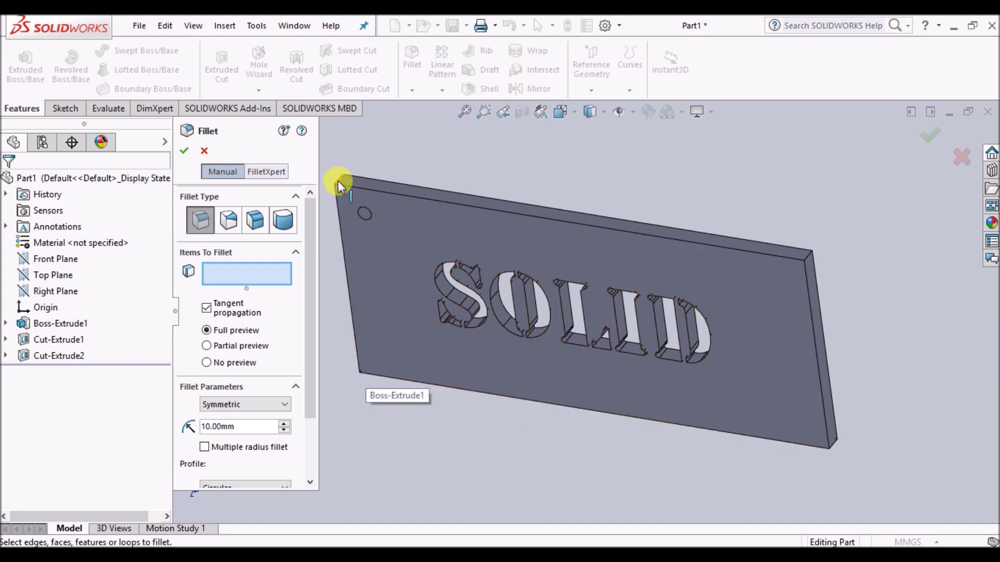
{"action": "left_click", "coordinate": [806, 256]}
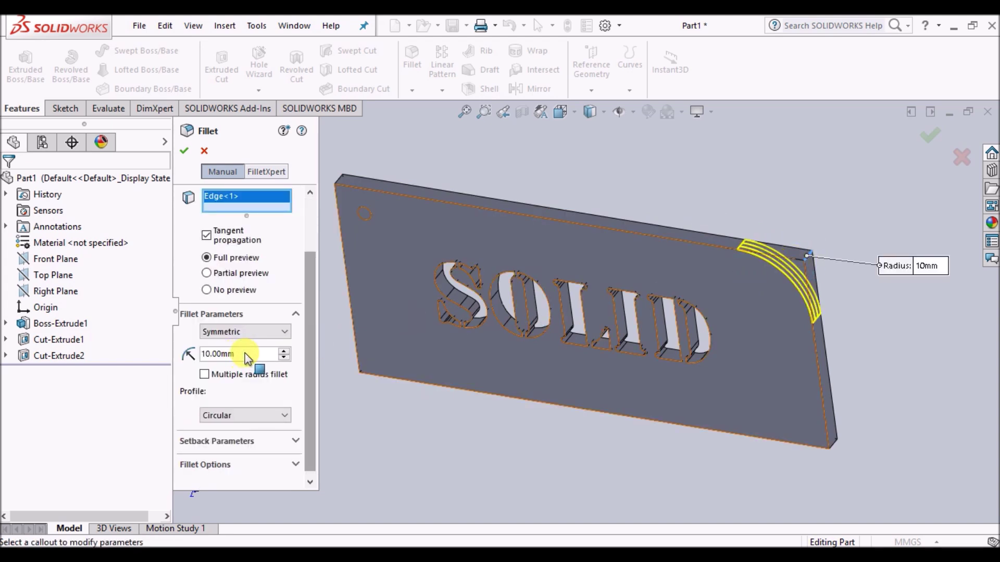
{"action": "left_click_drag", "start_coordinate": [252, 352], "coordinate": [182, 358]}
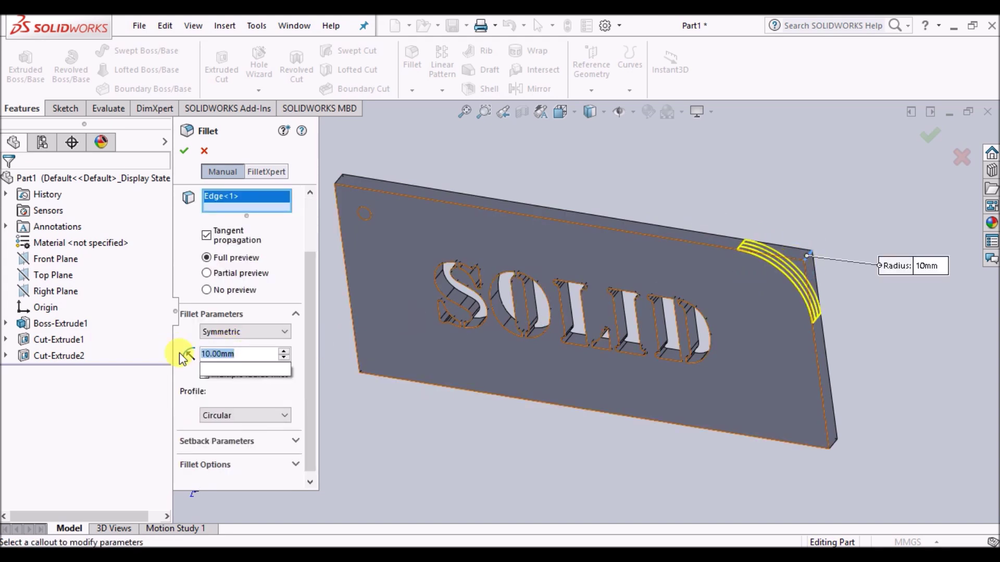
{"action": "type", "text": "5"}
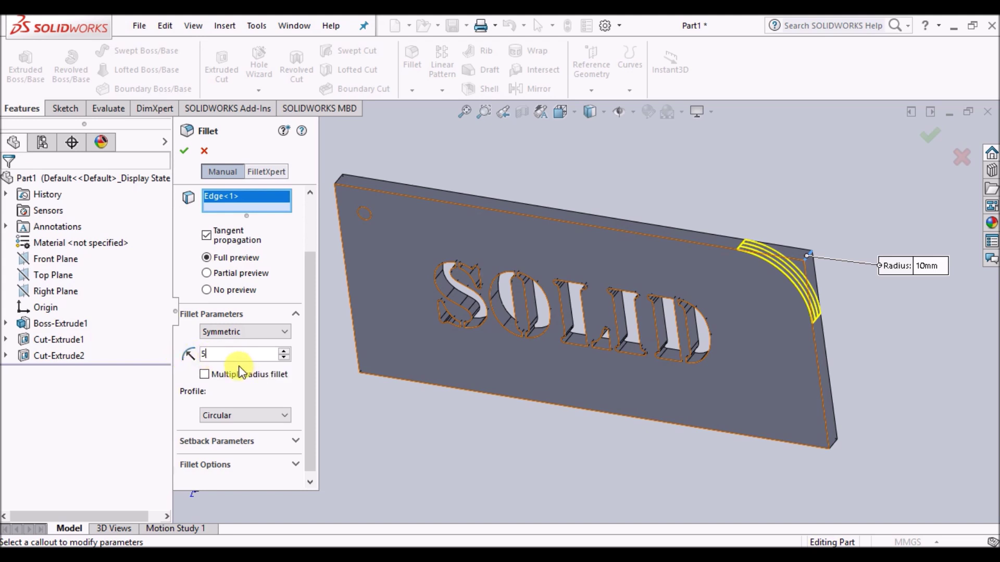
{"action": "left_click", "coordinate": [239, 367]}
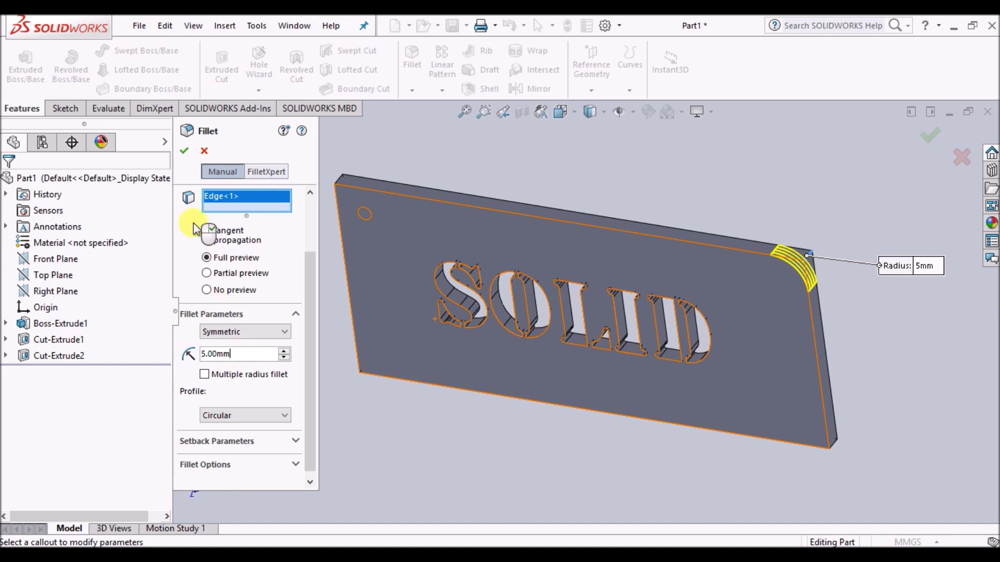
Add the plate's other three short corner edges to the symmetric fillet and apply it.
{"action": "left_click", "coordinate": [836, 447]}
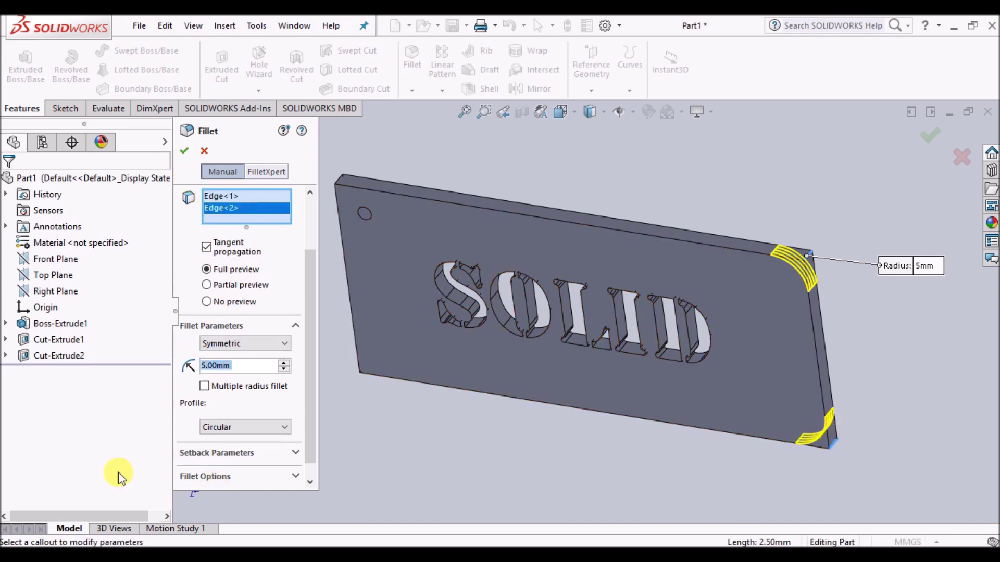
{"action": "left_click", "coordinate": [365, 365]}
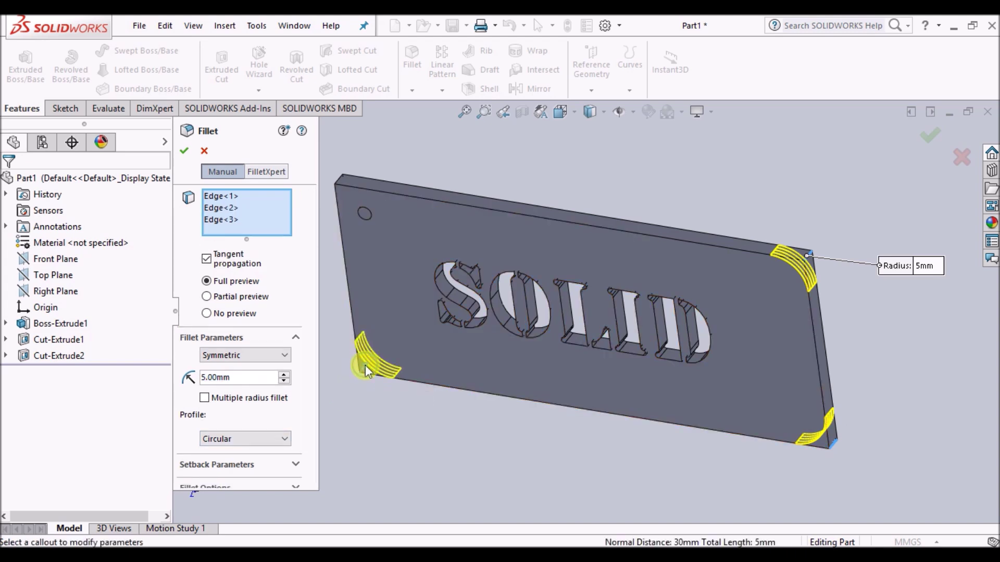
{"action": "left_click", "coordinate": [338, 180]}
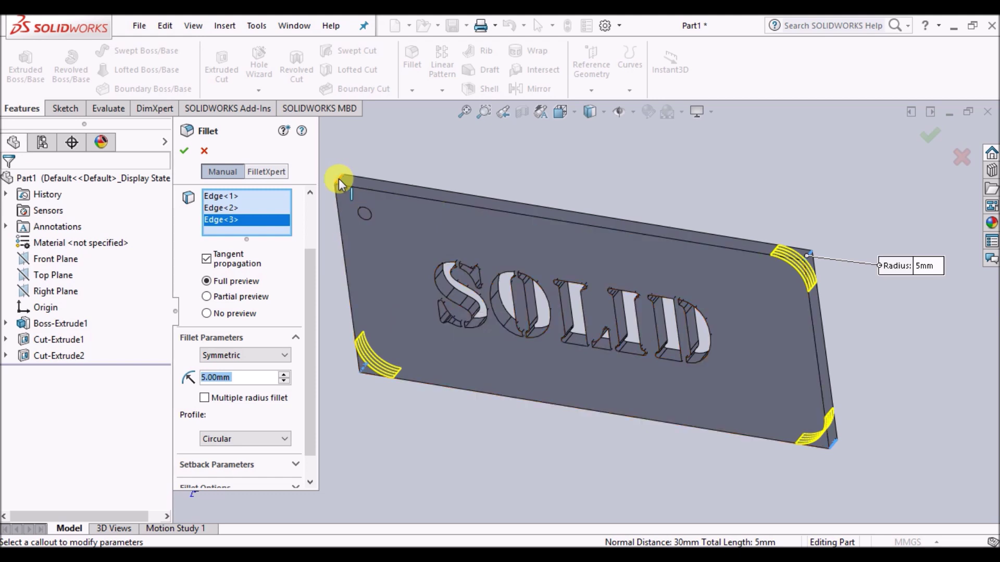
{"action": "left_click", "coordinate": [184, 151]}
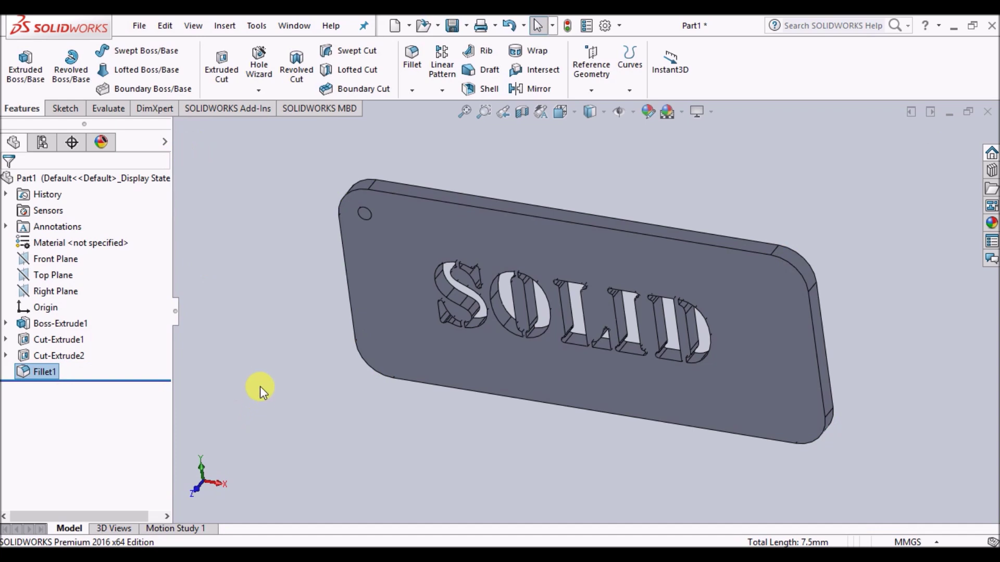
{"action": "middle_click_drag", "start_coordinate": [261, 386], "coordinate": [283, 280]}
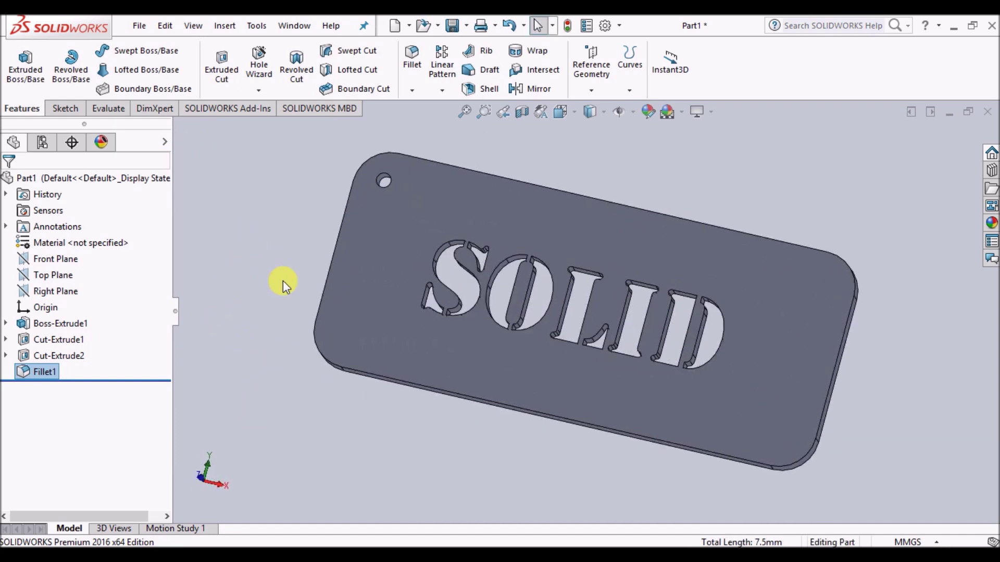
{"action": "middle_click_drag", "start_coordinate": [558, 457], "coordinate": [556, 415]}
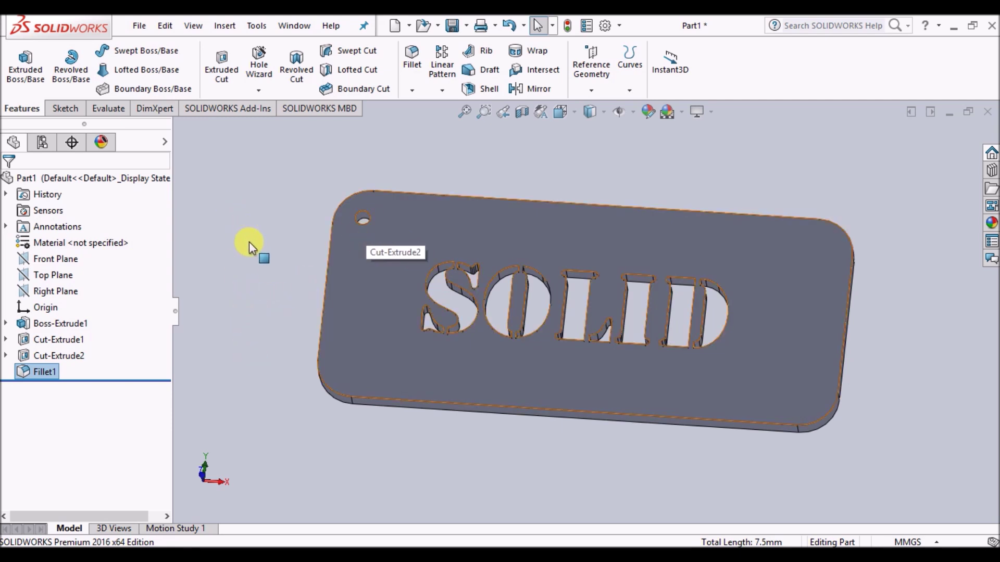
{"action": "middle_click_drag", "start_coordinate": [249, 242], "coordinate": [219, 249]}
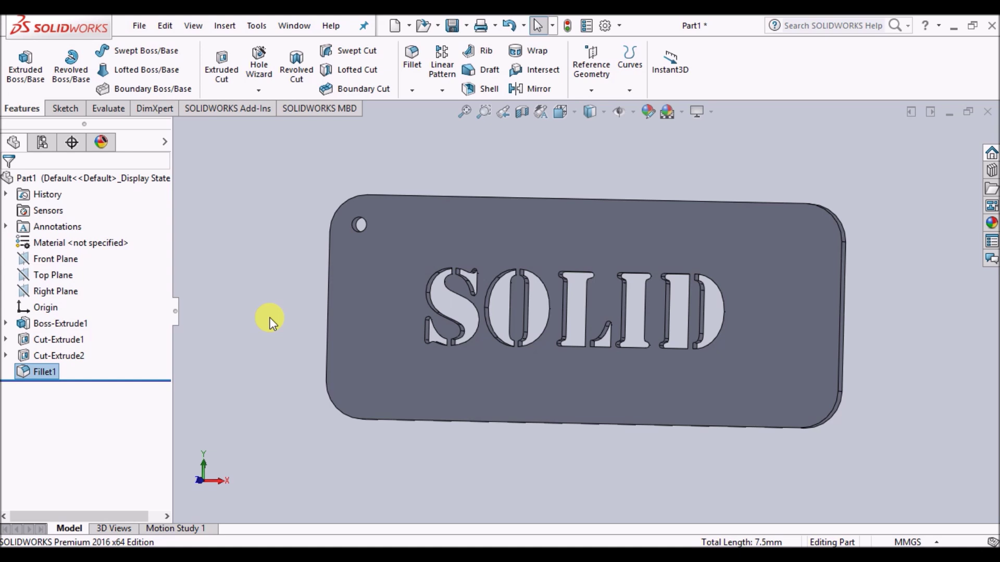
{"action": "middle_click_drag", "start_coordinate": [270, 321], "coordinate": [239, 228]}
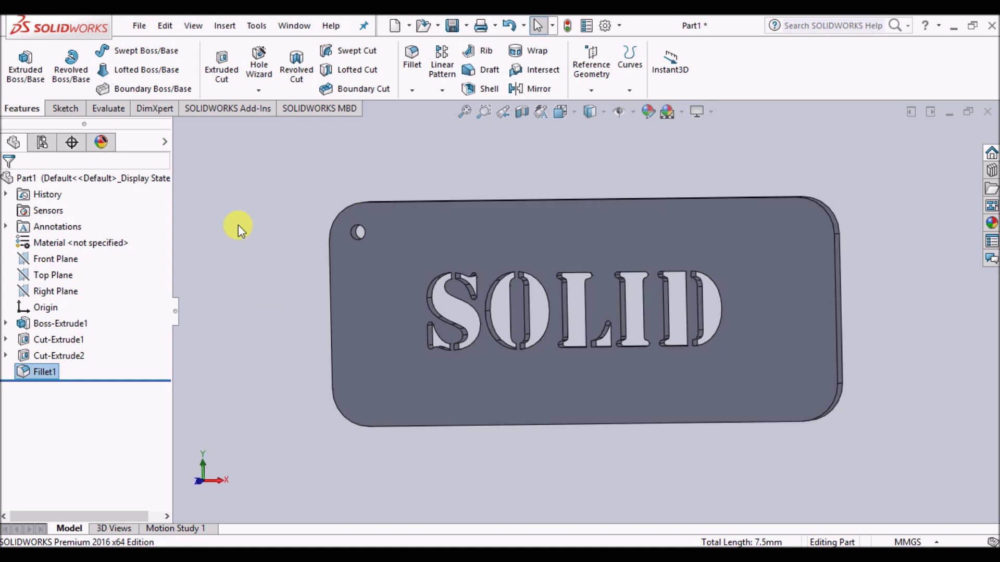